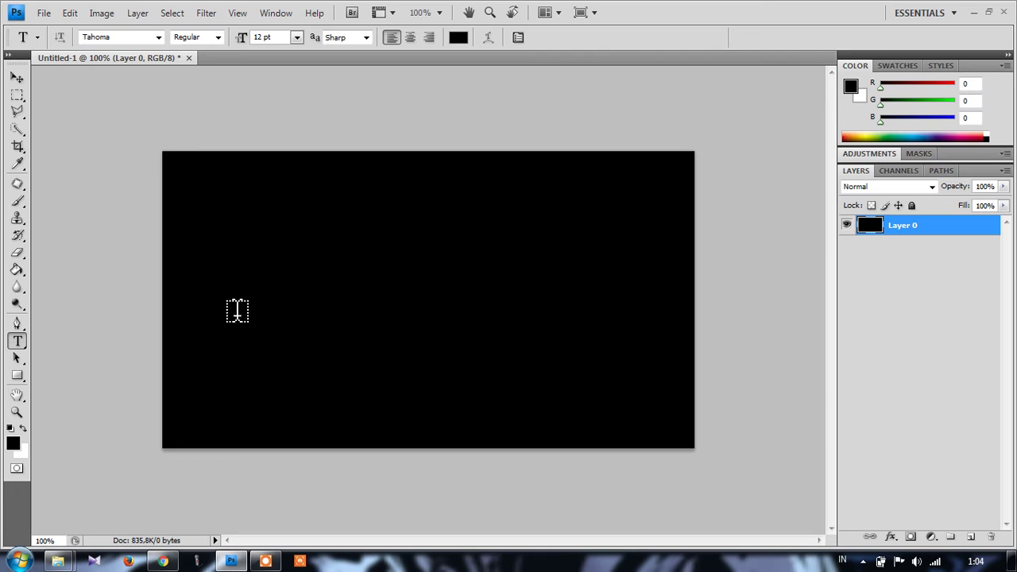
Add a text layer reading 'cara' on the black canvas and colour it near-white (fdfbfb)
{"action": "left_click", "coordinate": [218, 255]}
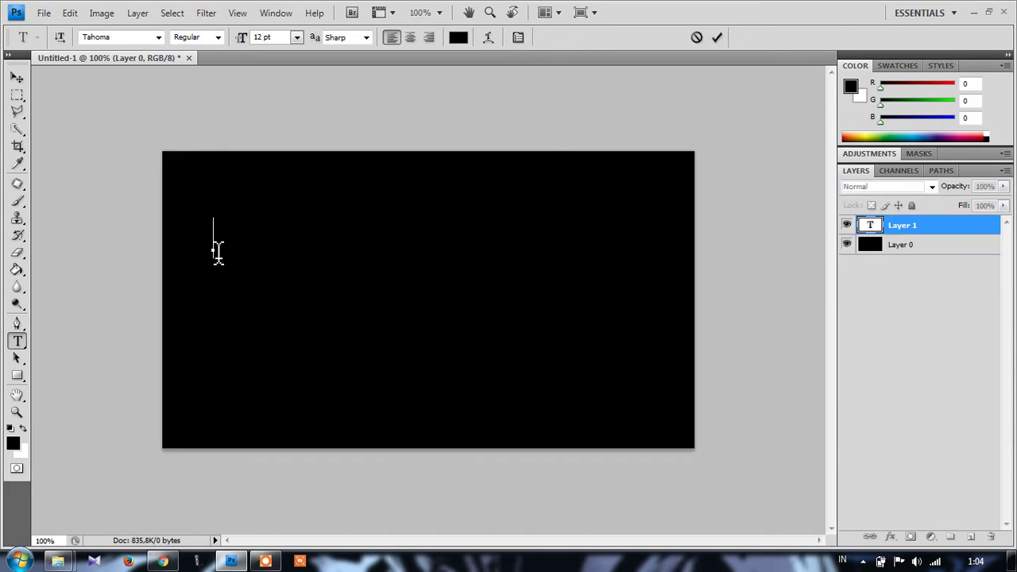
{"action": "type", "text": "Hello Wor"}
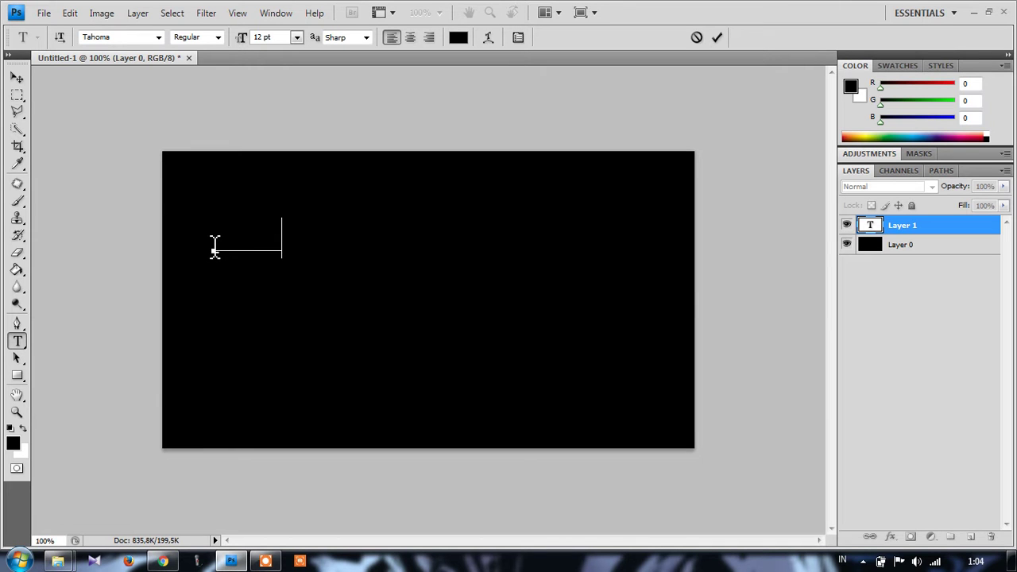
{"action": "key", "text": "ctrl+a"}
{"action": "left_click", "coordinate": [458, 40]}
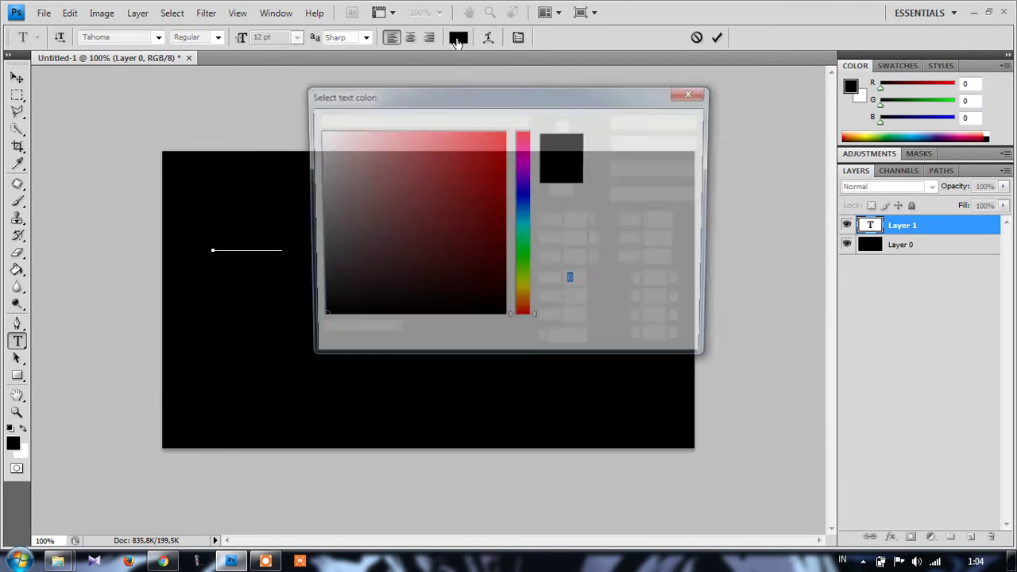
{"action": "left_click", "coordinate": [318, 132]}
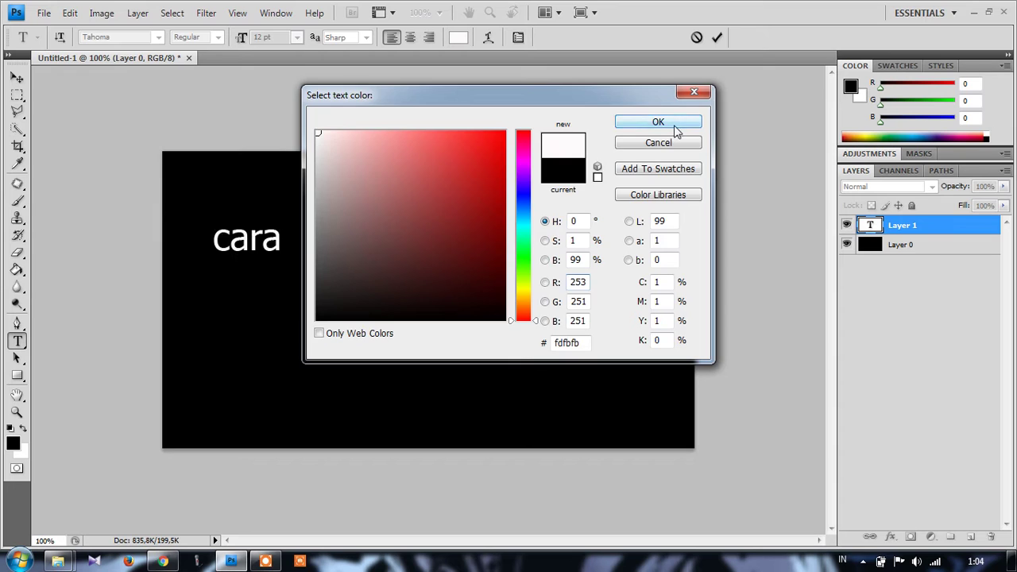
{"action": "left_click", "coordinate": [670, 123]}
Type the two-line caption 'membuat animanasi / gambar bergerak' after 'cara', then delete all the text
{"action": "left_click", "coordinate": [294, 240]}
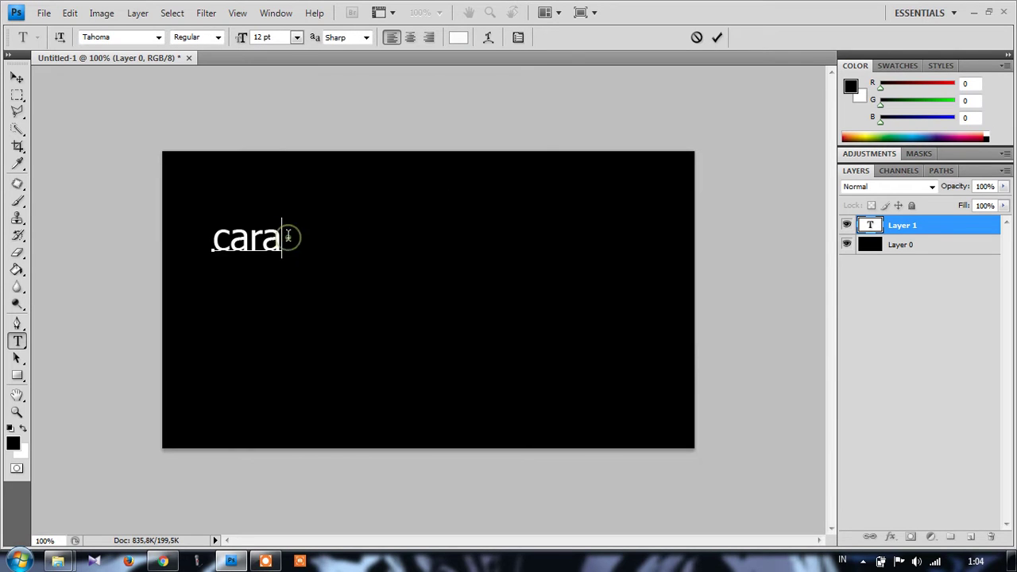
{"action": "type", "text": "membuat"}
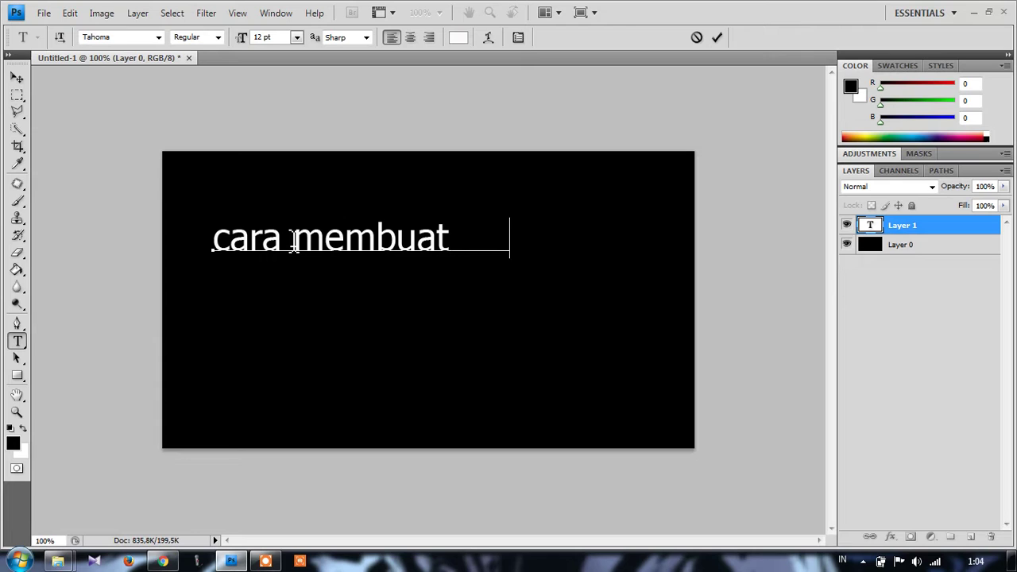
{"action": "type", "text": "          nasi"}
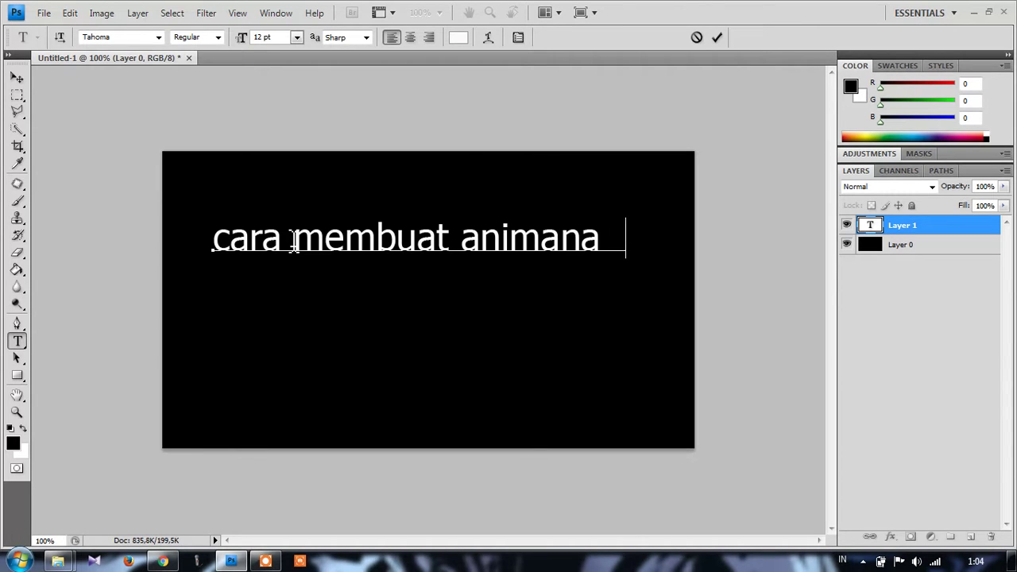
{"action": "key", "text": "Return"}
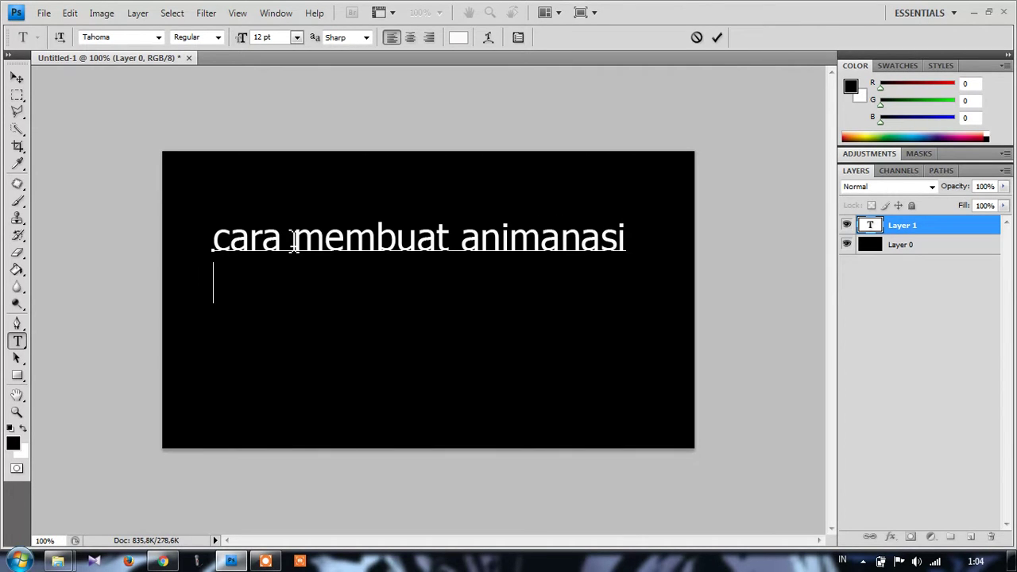
{"action": "type", "text": "gam"}
{"action": "type", "text": "ba  ber"}
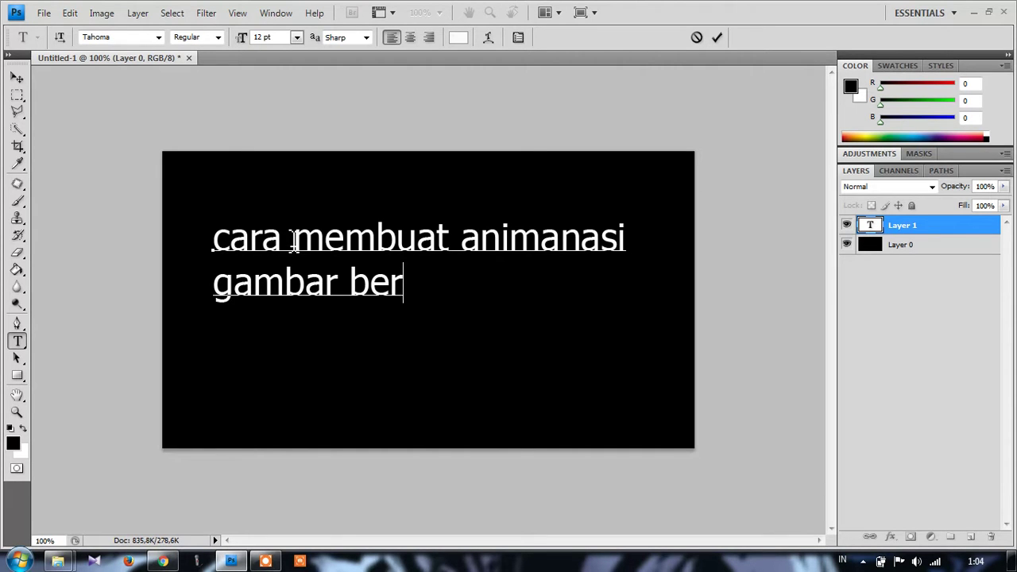
{"action": "type", "text": "g"}
{"action": "type", "text": "er ak"}
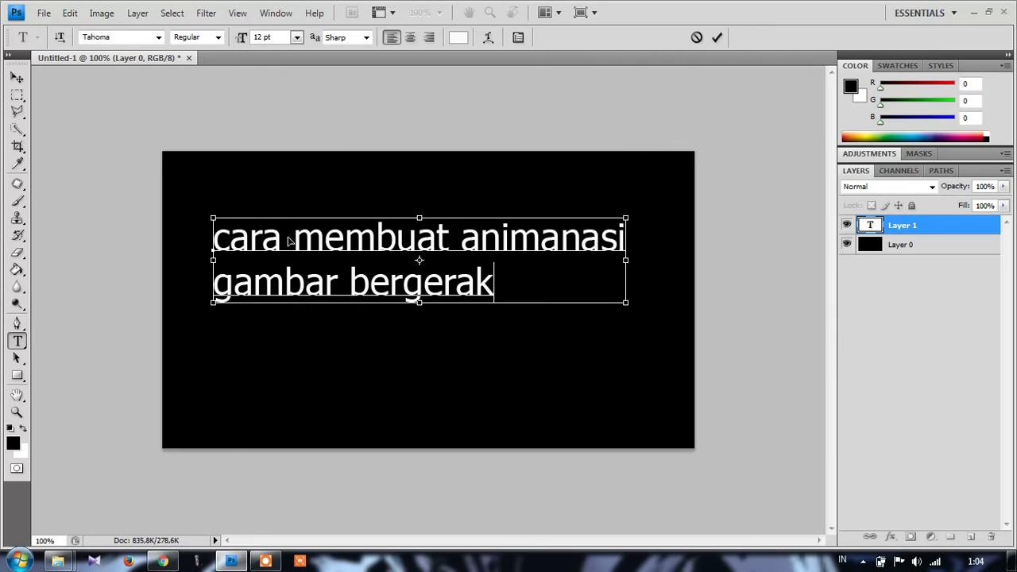
{"action": "key", "text": "ctrl+a"}
{"action": "key", "text": "BackSpace"}
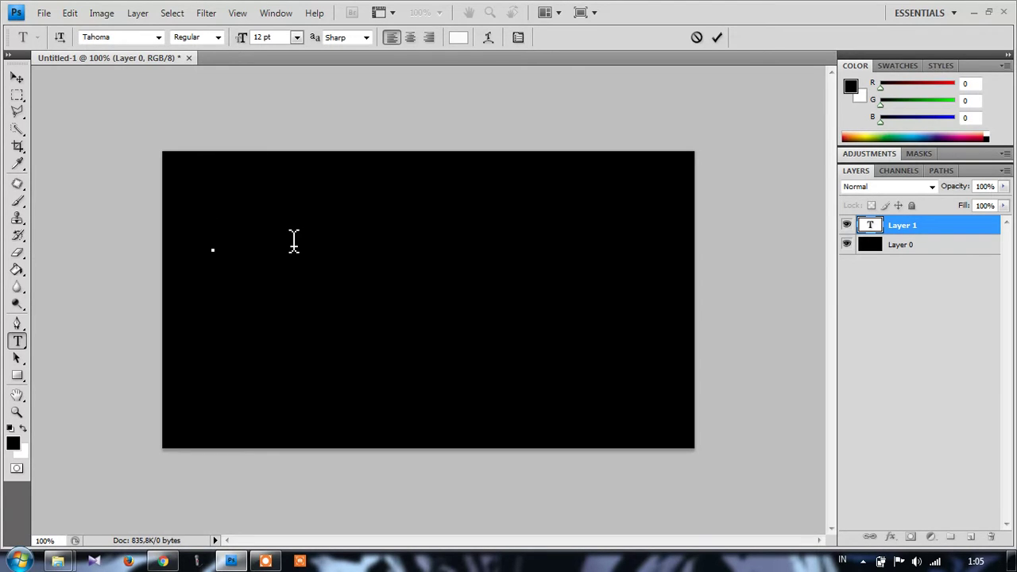
{"action": "type", "text": "tu"}
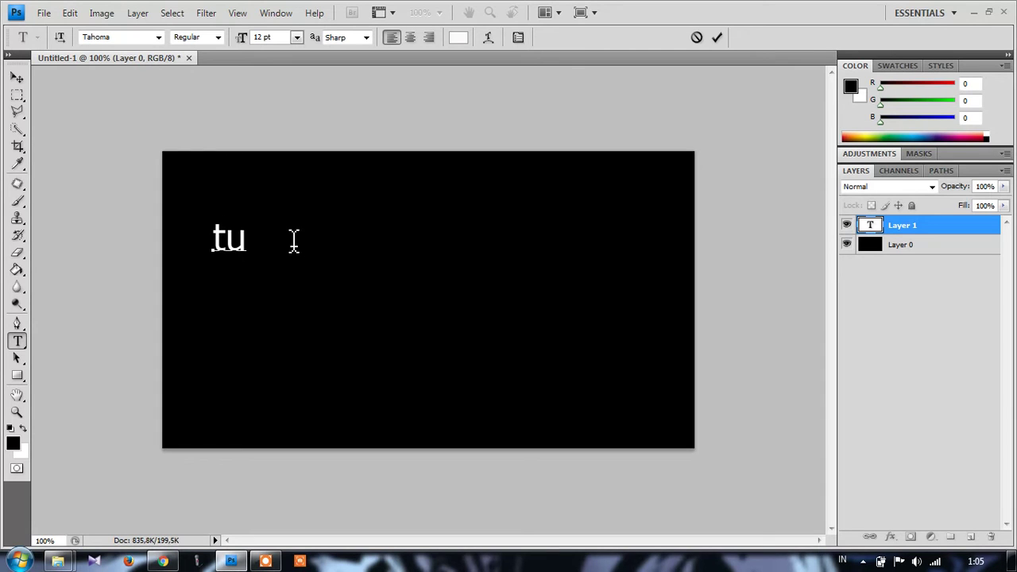
{"action": "type", "text": "lisa "}
{"action": "type", "text": "n"}
{"action": "type", "text": "be"}
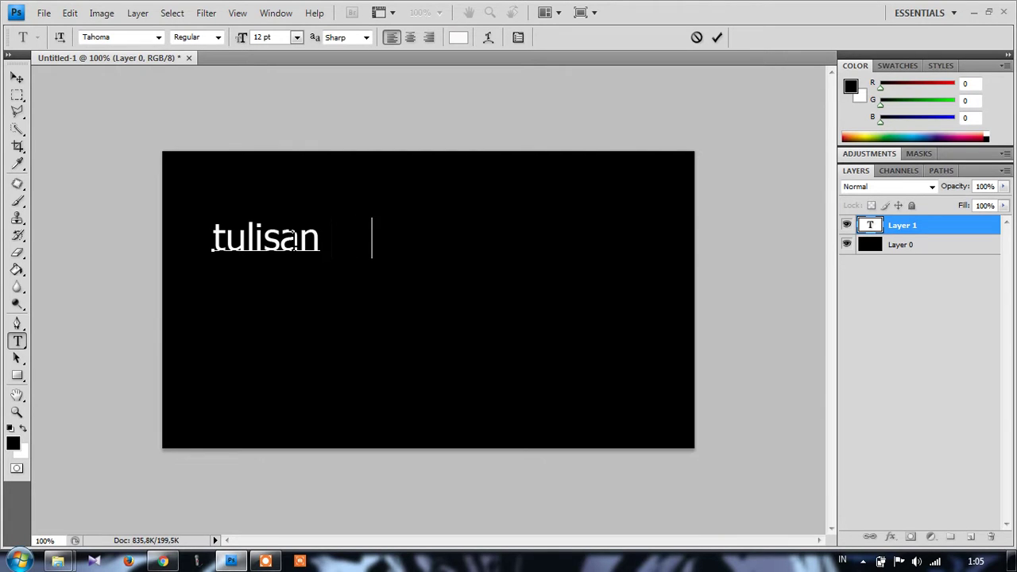
{"action": "type", "text": "rgerak se"}
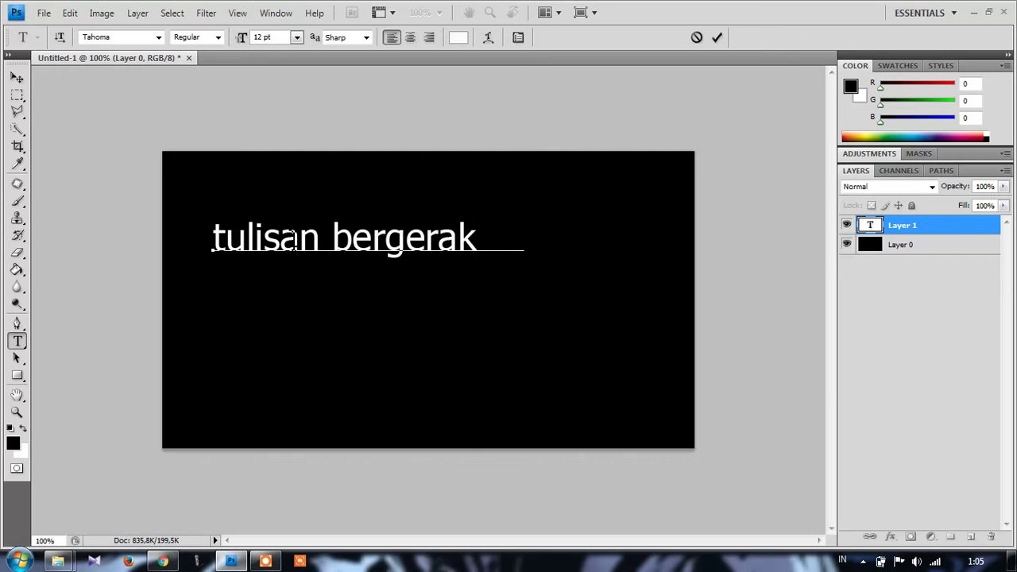
{"action": "type", "text": "de "}
{"action": "type", "text": "hana"}
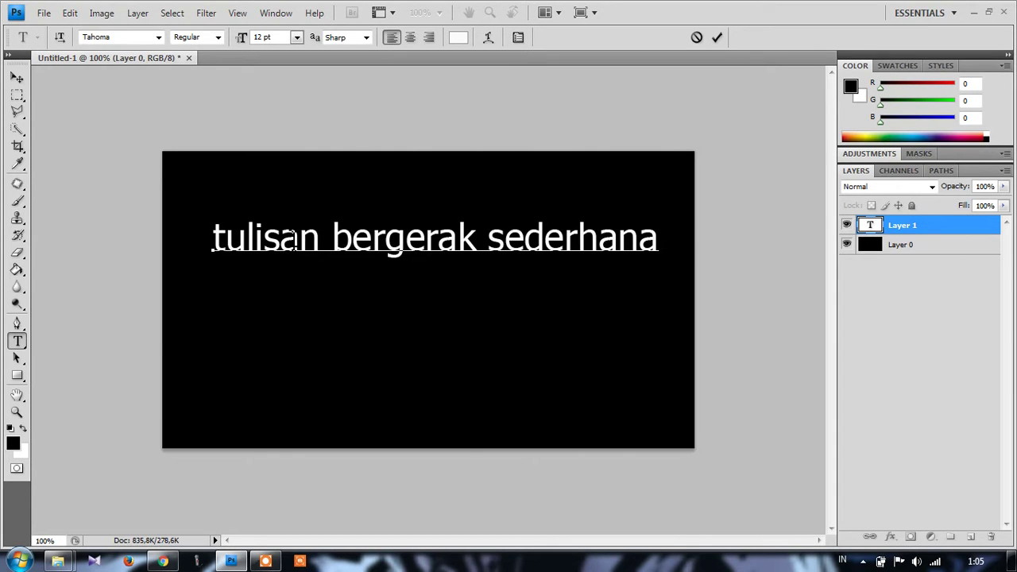
{"action": "key", "text": "ctrl"}
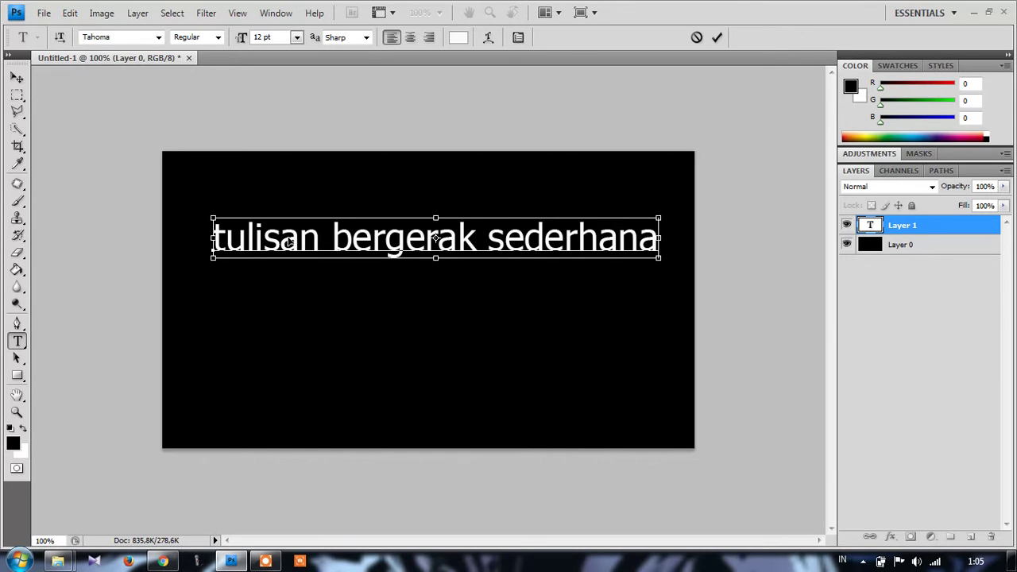
{"action": "key", "text": "ctrl"}
{"action": "key", "text": "ctrl+a"}
{"action": "key", "text": "BackSpace"}
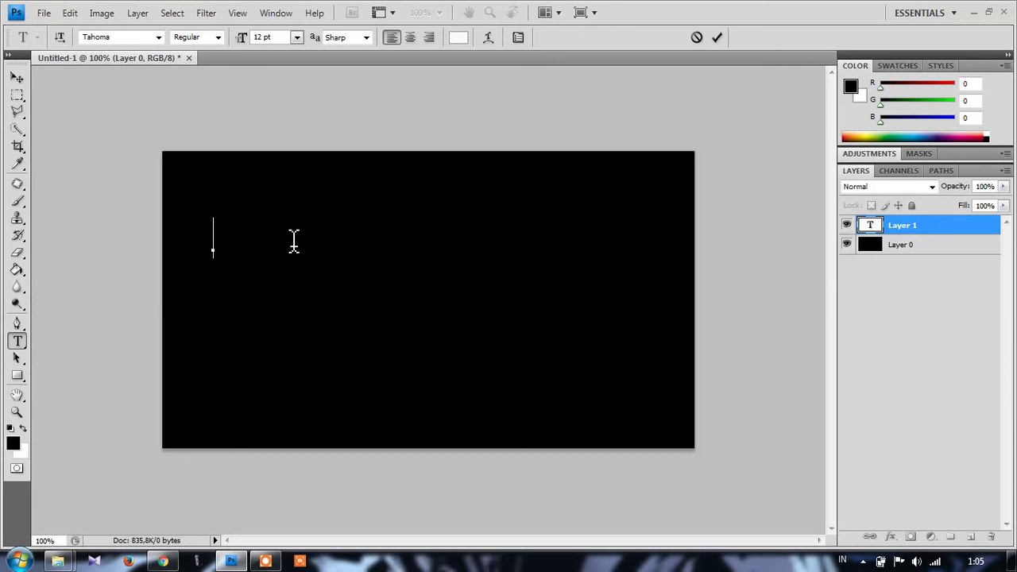
Type 'WINDOWS 7' in the text layer, fixing the misspelling, and select the whole text
{"action": "type", "text": "WI"}
{"action": "type", "text": "WOS"}
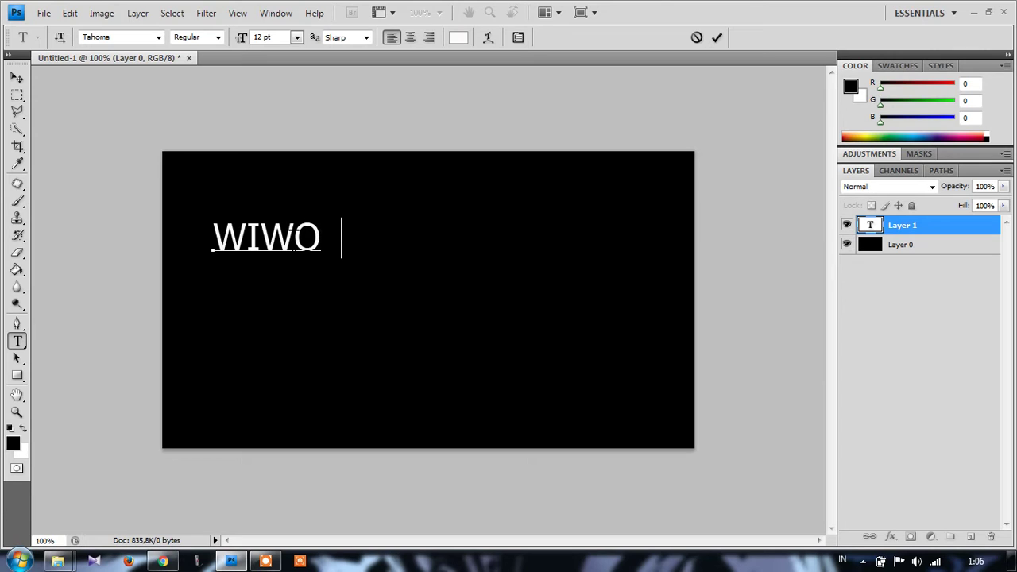
{"action": "key", "text": "Left"}
{"action": "key", "text": "Left"}
{"action": "key", "text": "Left"}
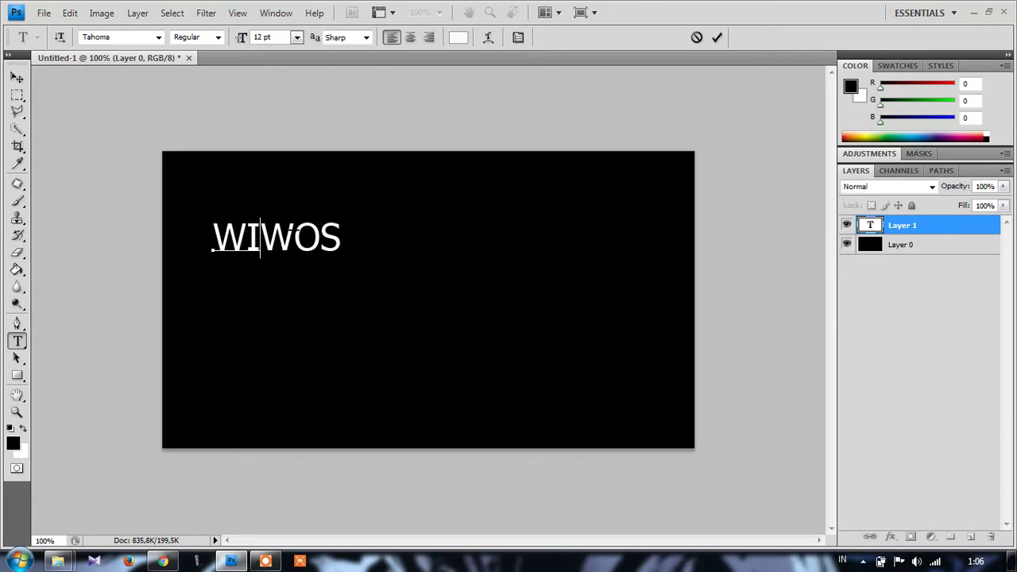
{"action": "key", "text": "Delete"}
{"action": "key", "text": "Delete"}
{"action": "key", "text": "Delete"}
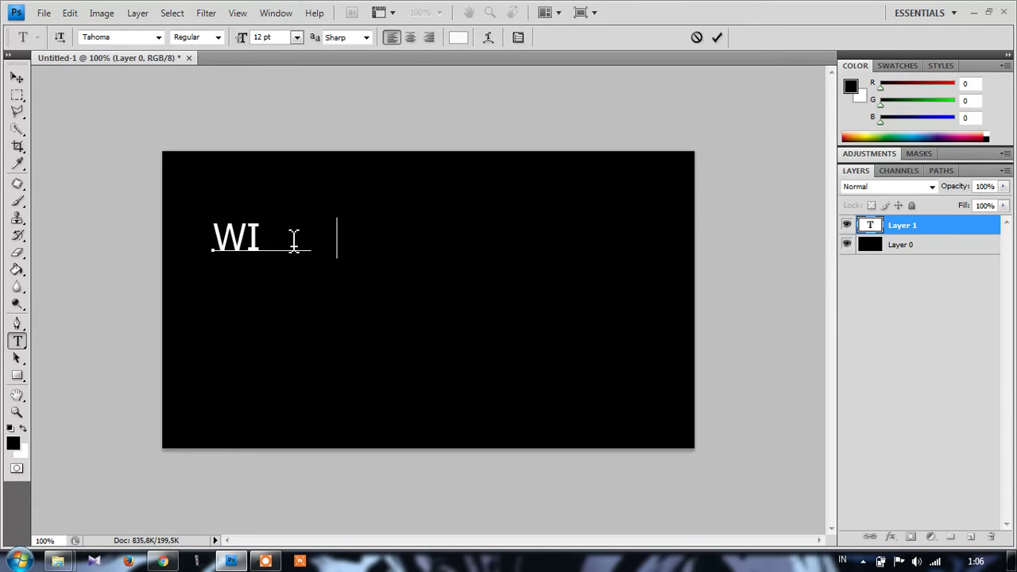
{"action": "type", "text": "NDOWS 7"}
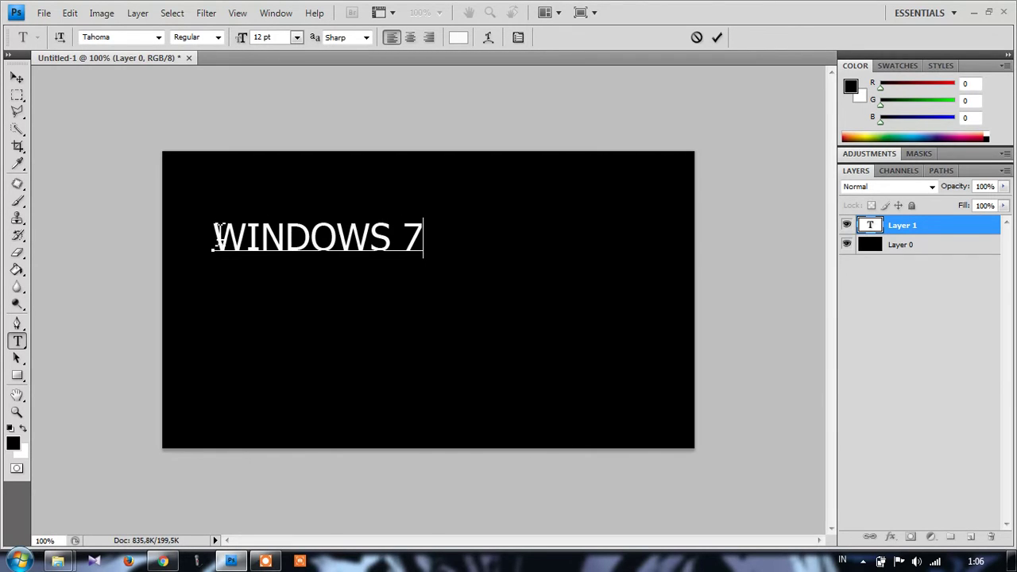
{"action": "triple_click", "coordinate": [214, 236]}
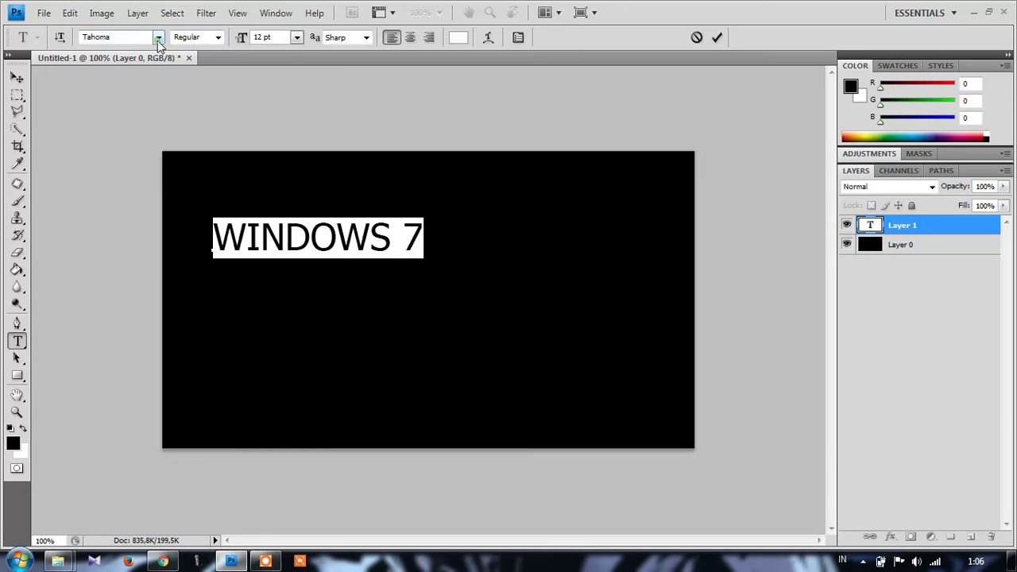
Try Old English Text MT, then set the WINDOWS 7 text to Algerian
{"action": "left_click", "coordinate": [158, 40]}
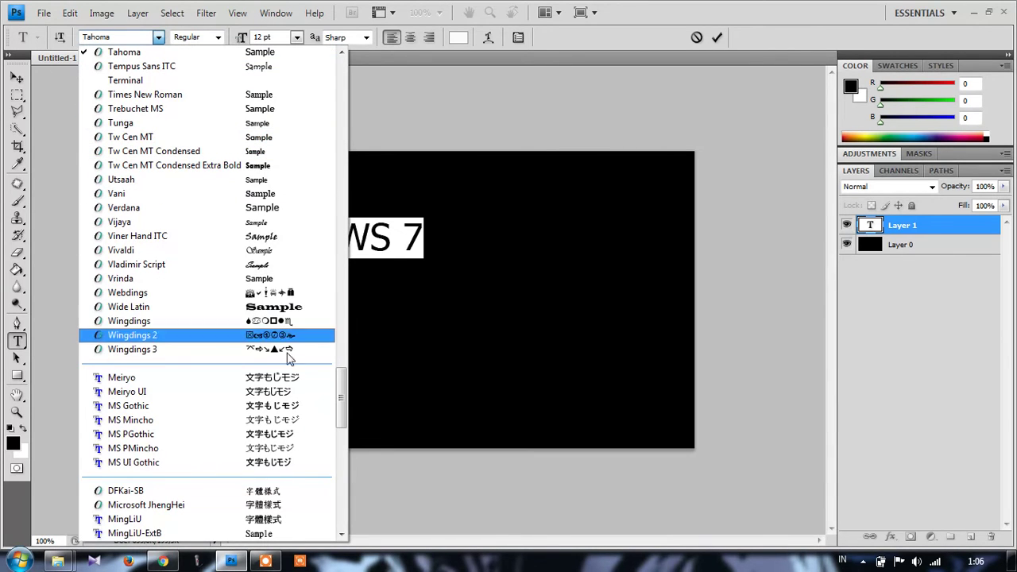
{"action": "left_click_drag", "start_coordinate": [341, 395], "coordinate": [340, 326]}
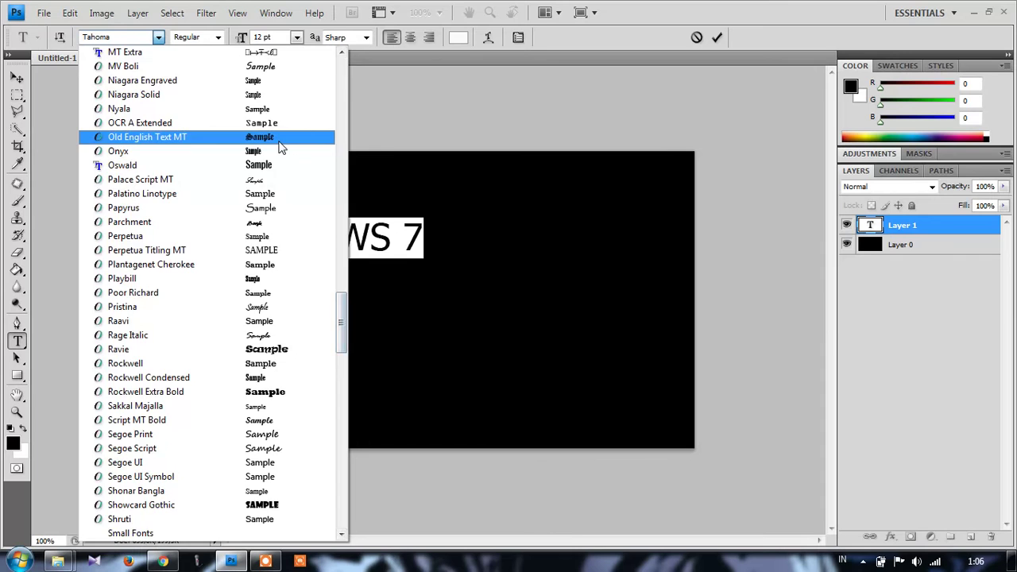
{"action": "left_click", "coordinate": [286, 137]}
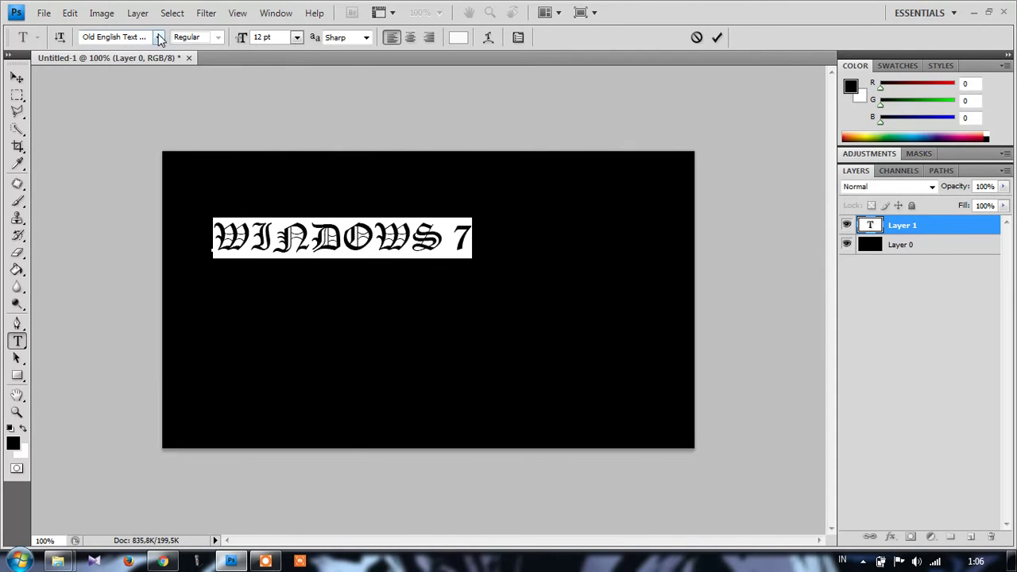
{"action": "left_click", "coordinate": [158, 37]}
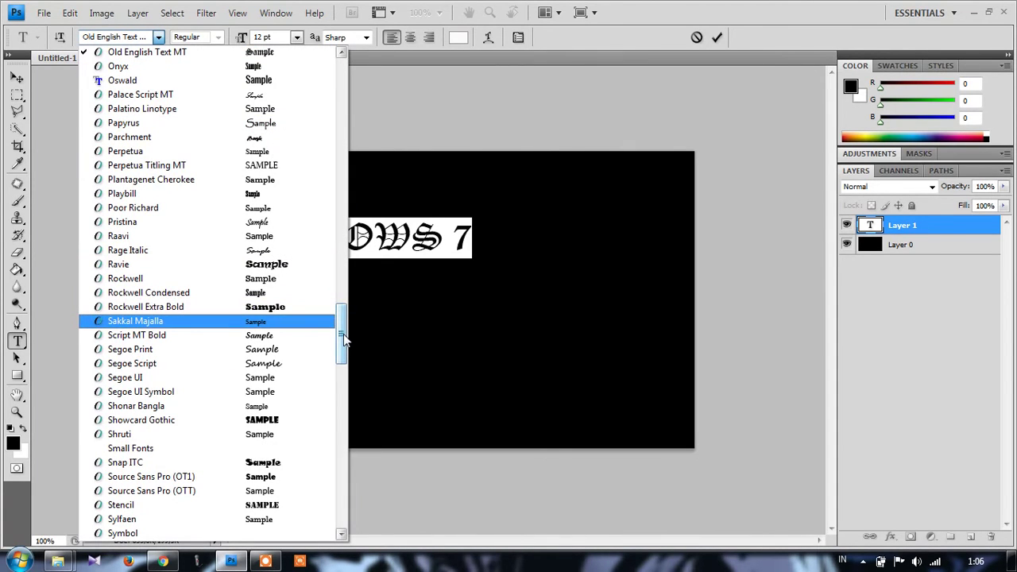
{"action": "scroll", "coordinate": [340, 319], "scroll_direction": "up", "scroll_amount": 2}
{"action": "mouse_move", "coordinate": [340, 320]}
{"action": "left_mouse_down"}
{"action": "mouse_move", "coordinate": [311, 192]}
{"action": "mouse_move", "coordinate": [337, 87]}
{"action": "left_mouse_up"}
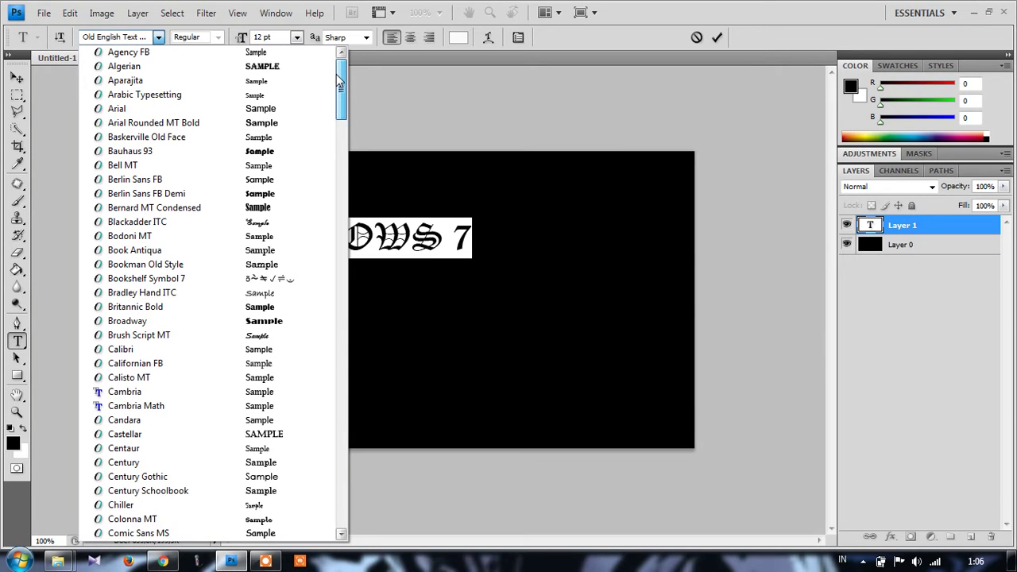
{"action": "left_click", "coordinate": [317, 69]}
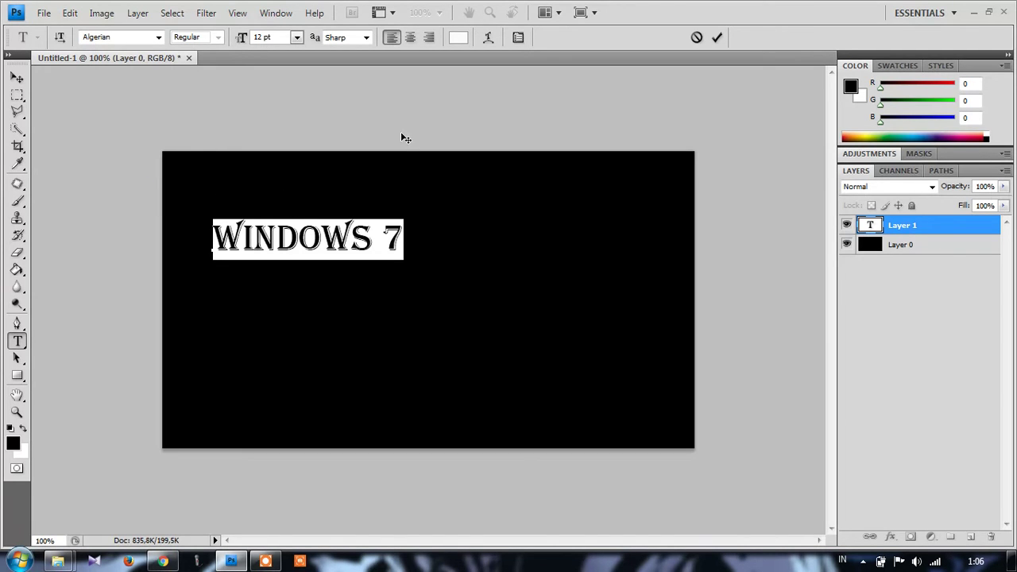
Centre-align the WINDOWS 7 text and drag the layer toward the middle of the canvas
{"action": "left_click", "coordinate": [410, 37]}
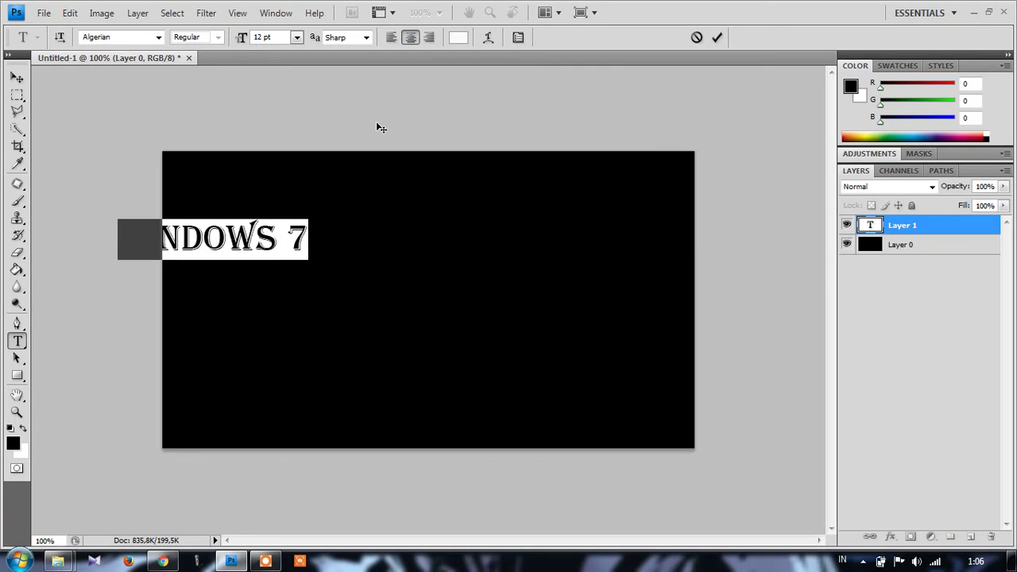
{"action": "left_click", "coordinate": [16, 77]}
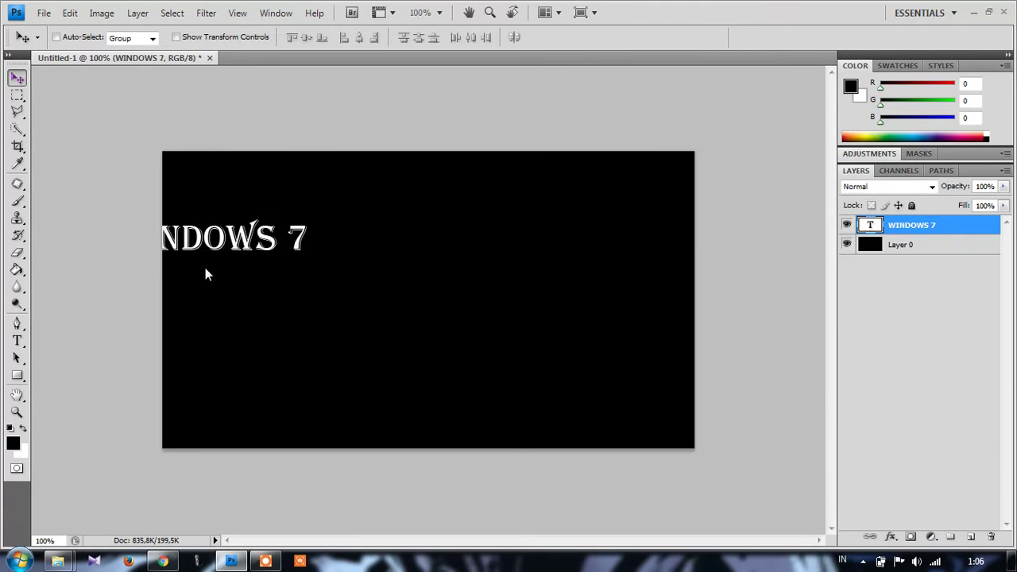
{"action": "left_click_drag", "start_coordinate": [208, 237], "coordinate": [380, 280]}
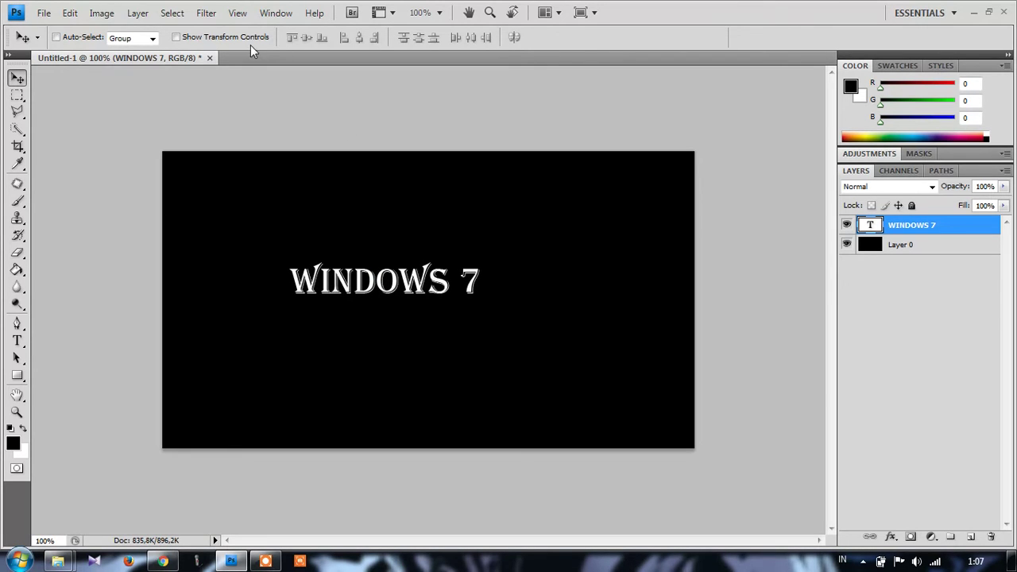
Stretch the WINDOWS 7 text to about 175% width and 311% height, and apply it
{"action": "left_click", "coordinate": [220, 38]}
{"action": "mouse_move", "coordinate": [385, 262]}
{"action": "left_mouse_down"}
{"action": "mouse_move", "coordinate": [377, 194]}
{"action": "mouse_move", "coordinate": [378, 202]}
{"action": "left_mouse_up"}
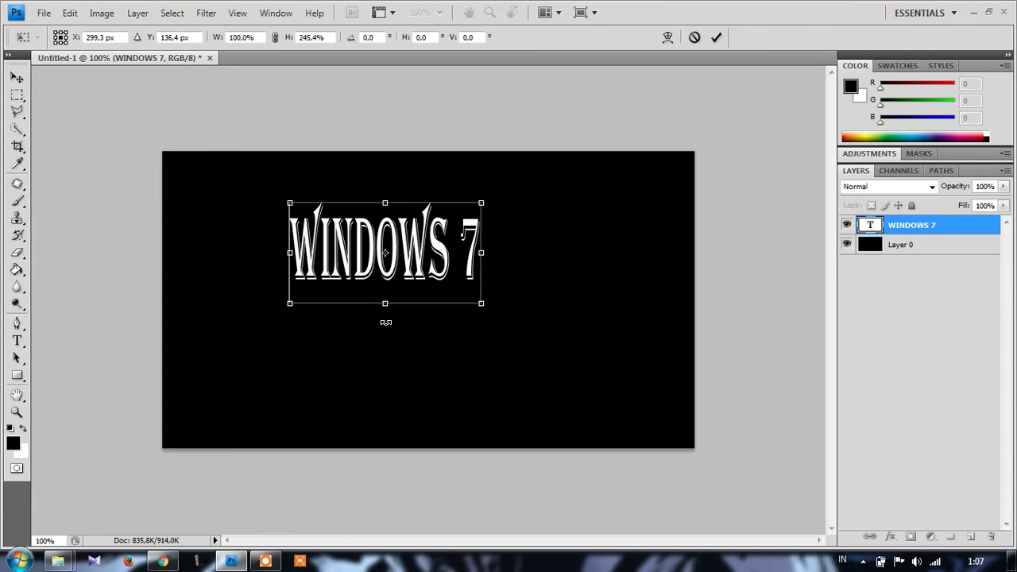
{"action": "left_click_drag", "start_coordinate": [384, 303], "coordinate": [384, 329]}
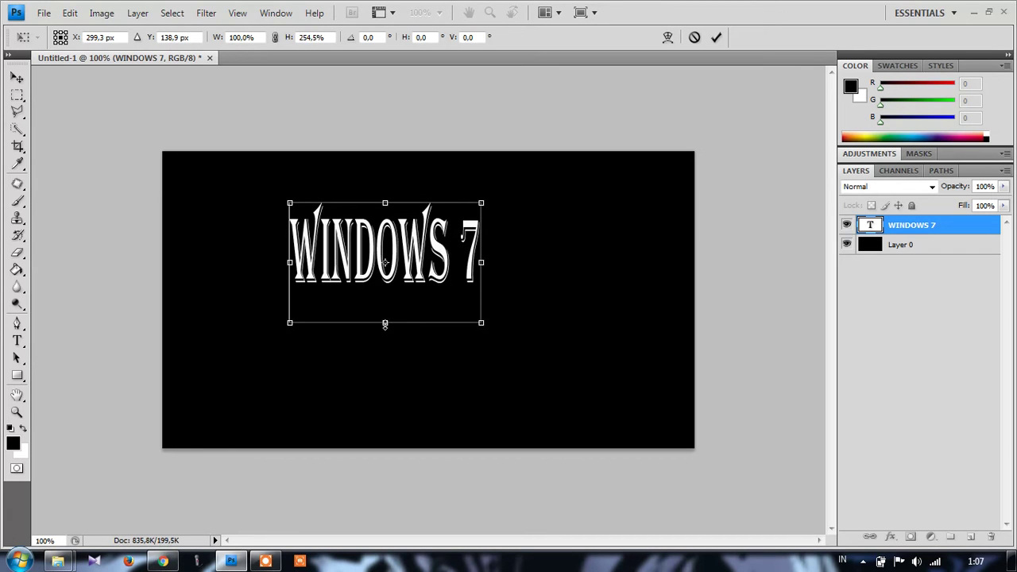
{"action": "left_click_drag", "start_coordinate": [280, 268], "coordinate": [228, 269]}
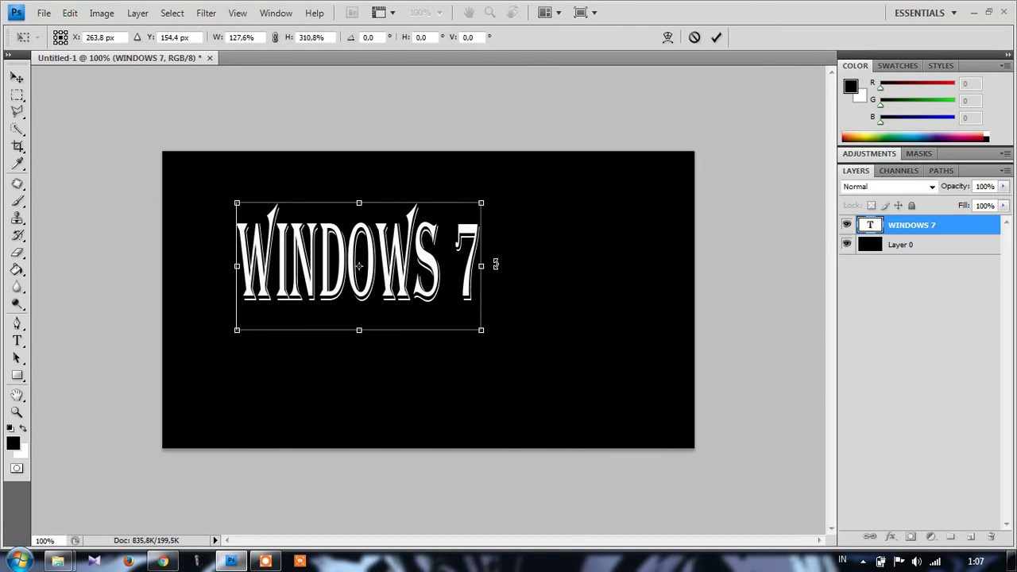
{"action": "left_click_drag", "start_coordinate": [483, 264], "coordinate": [574, 267]}
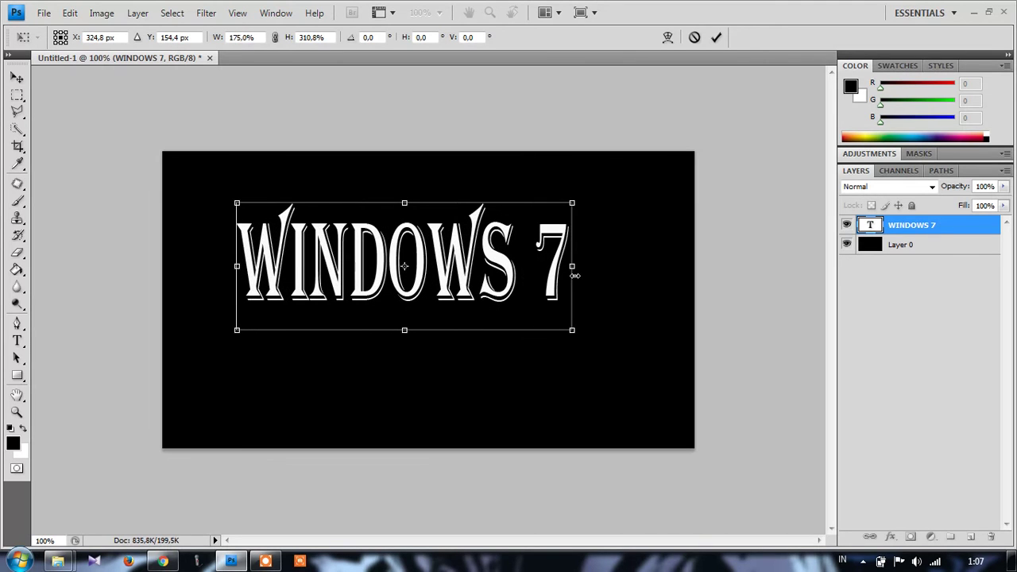
{"action": "left_click", "coordinate": [16, 77]}
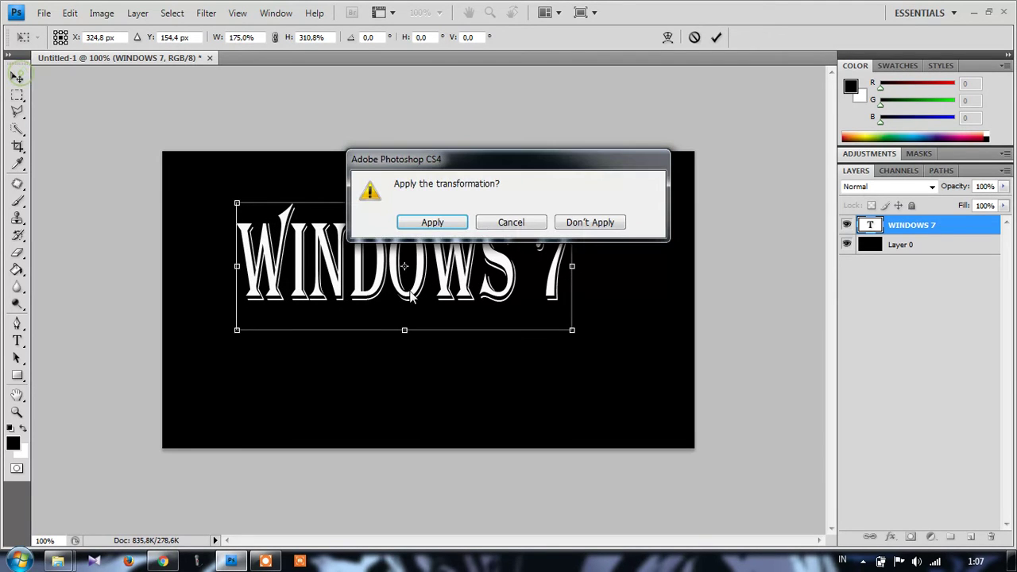
{"action": "left_click", "coordinate": [433, 221]}
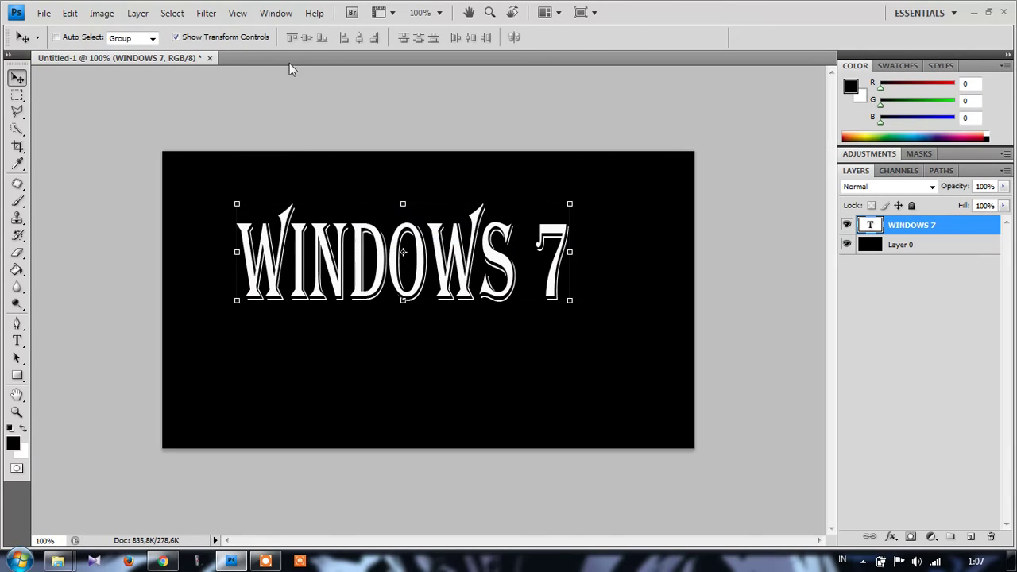
Hide transform controls and create a new 3 × 2 inch, 300 ppi document, Untitled-2
{"action": "left_click", "coordinate": [246, 37]}
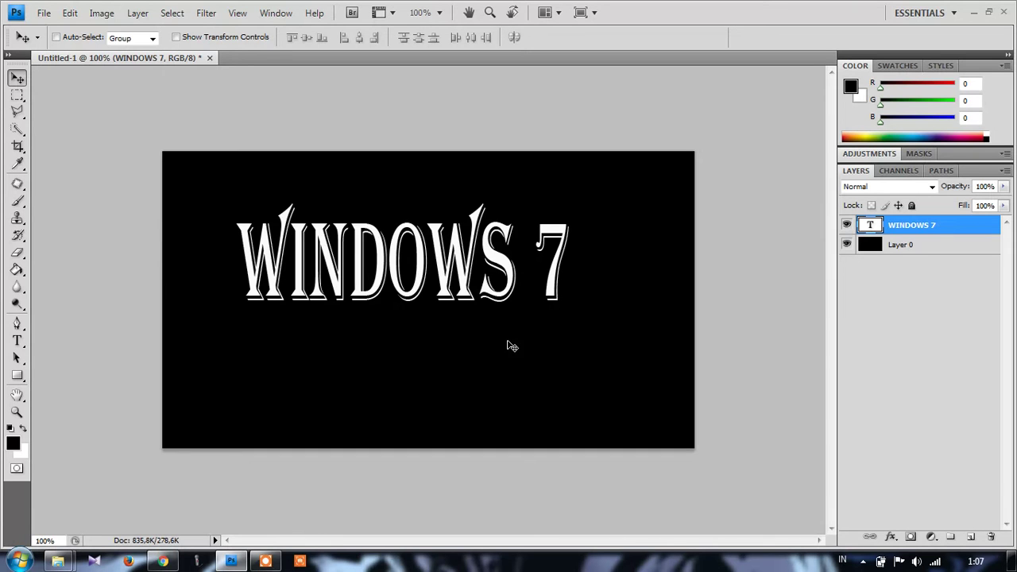
{"action": "left_click", "coordinate": [43, 13]}
{"action": "left_click", "coordinate": [58, 31]}
{"action": "left_click", "coordinate": [658, 134]}
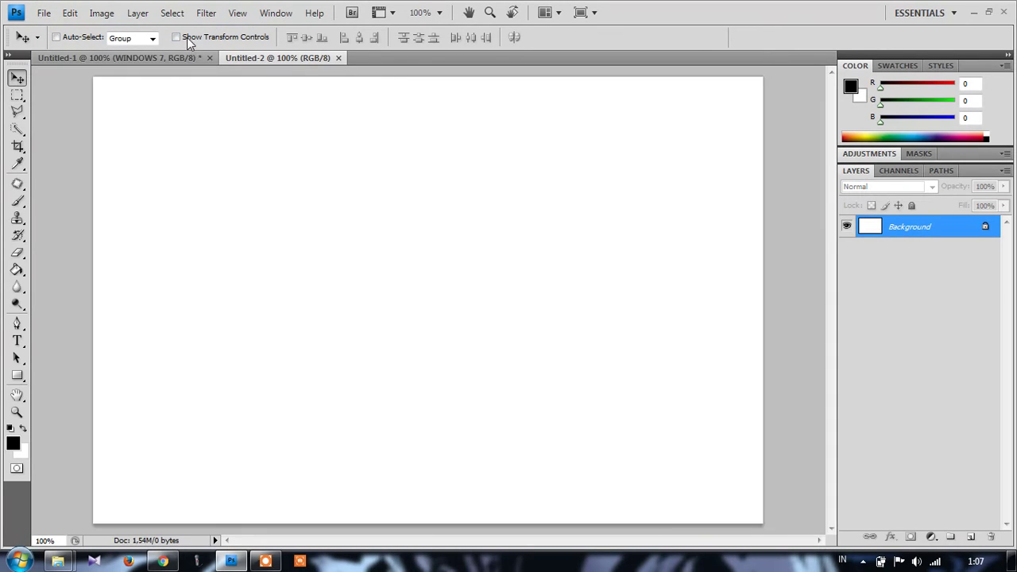
Crop the new white document to a small landscape rectangle and confirm the crop
{"action": "left_click", "coordinate": [18, 147]}
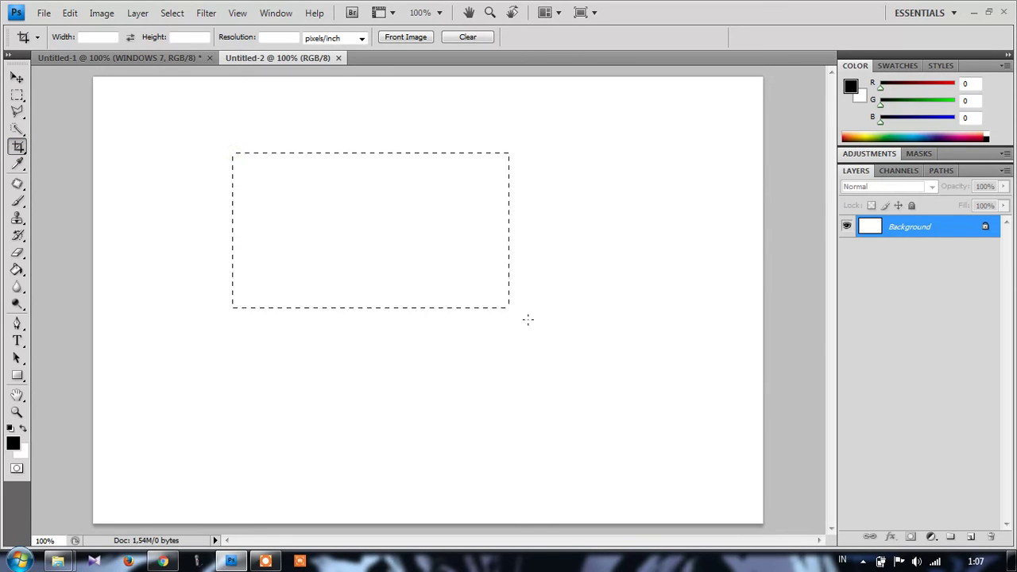
{"action": "left_click_drag", "start_coordinate": [527, 320], "coordinate": [653, 404]}
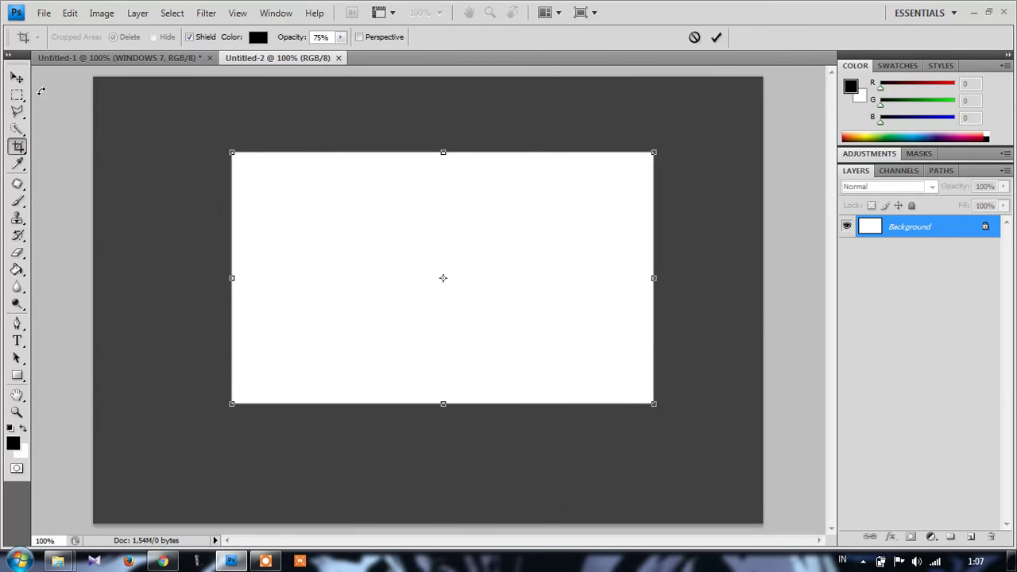
{"action": "left_click", "coordinate": [17, 77]}
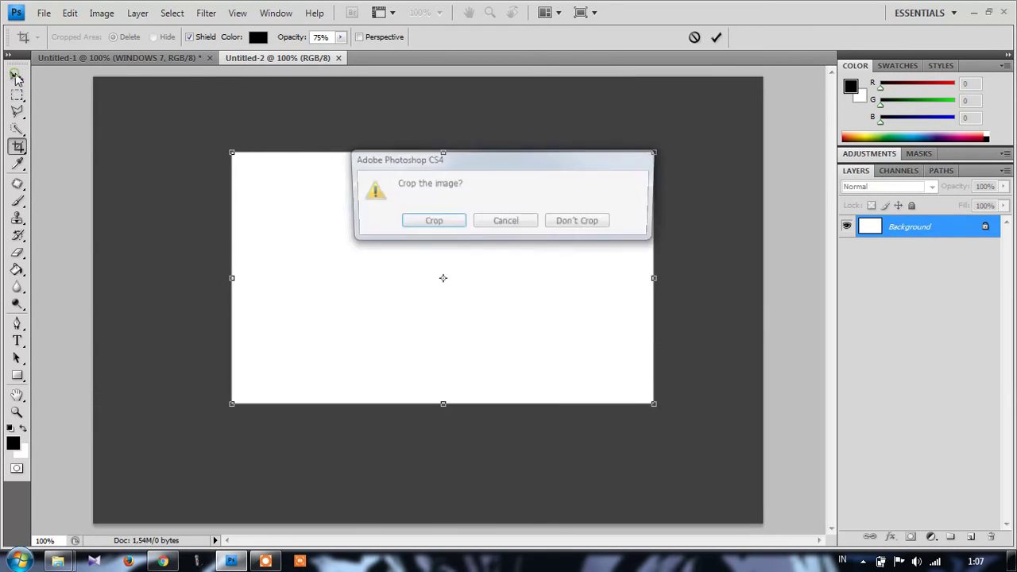
{"action": "left_click", "coordinate": [430, 222]}
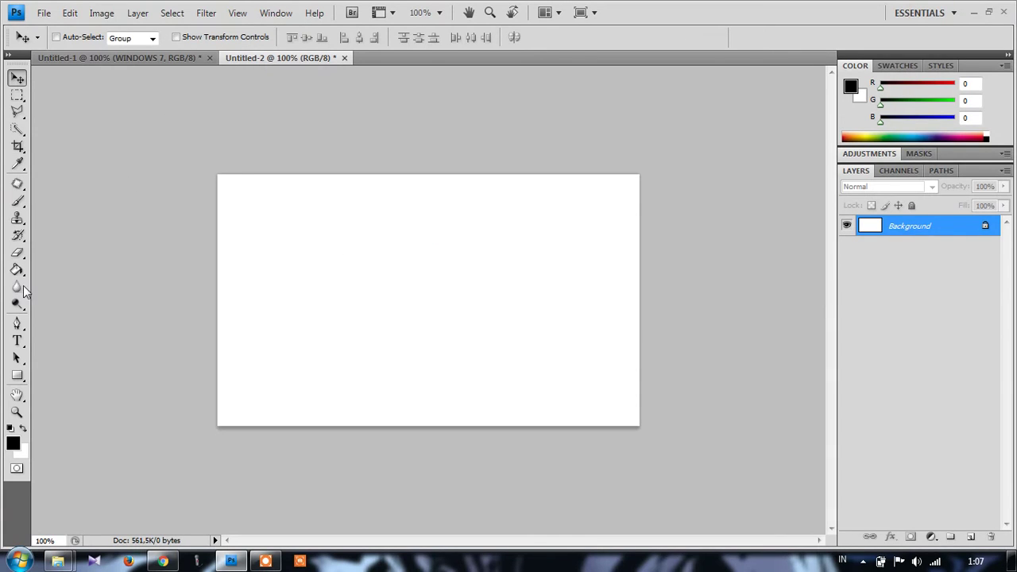
Fill the cropped Untitled-2 canvas solid black with the Paint Bucket
{"action": "left_click", "coordinate": [17, 270]}
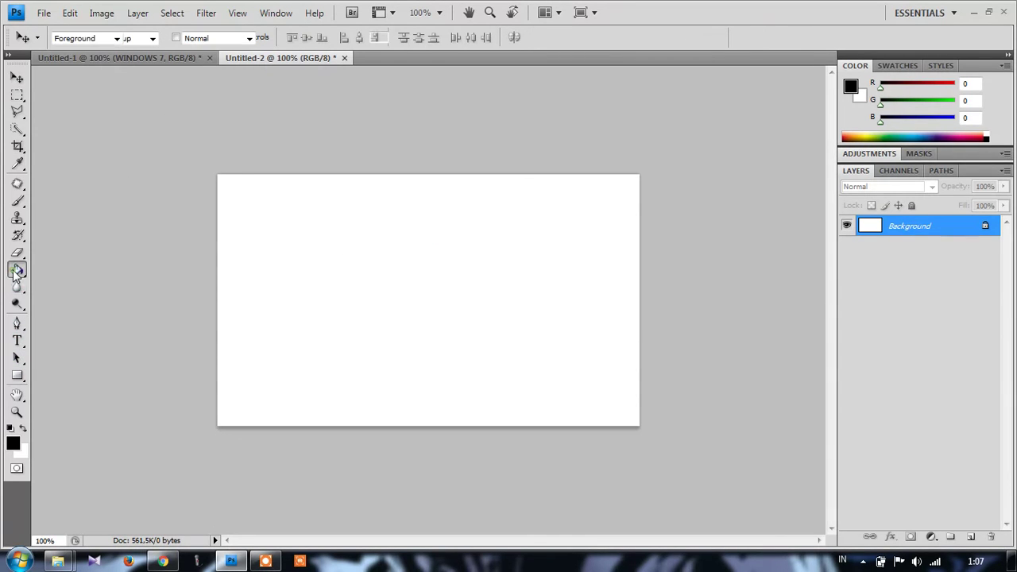
{"action": "left_click", "coordinate": [384, 296]}
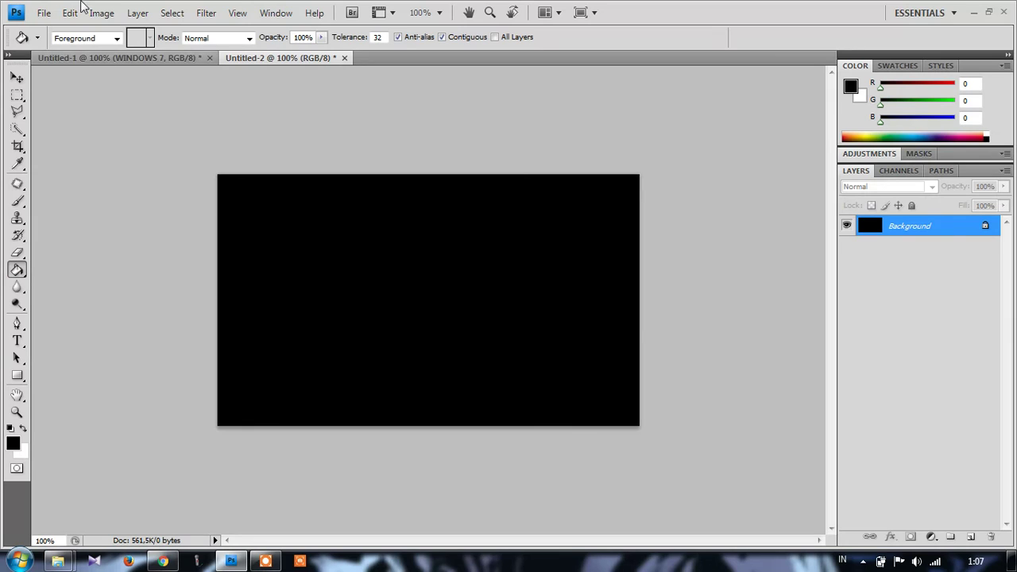
{"action": "left_click", "coordinate": [16, 76]}
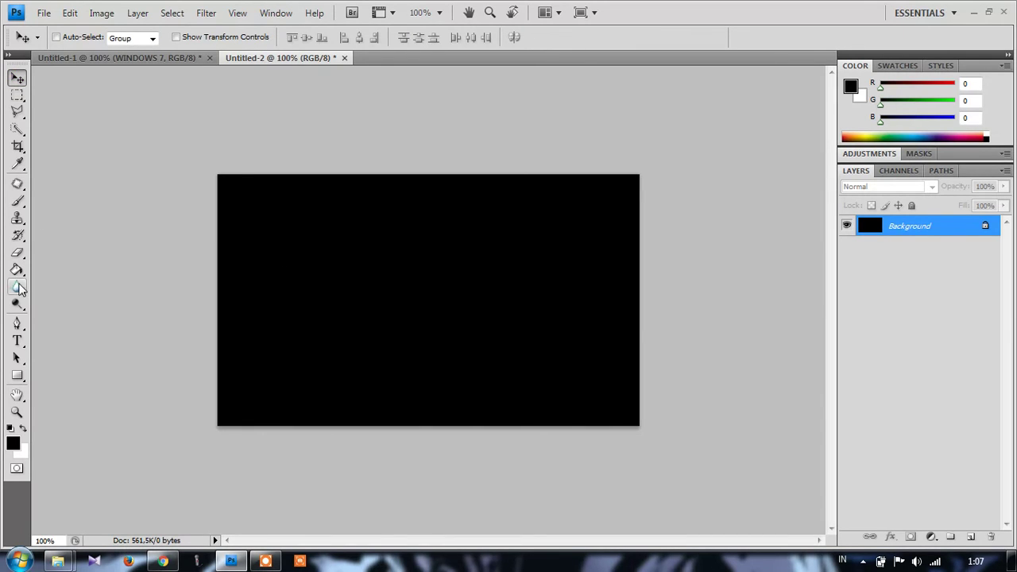
{"action": "left_click", "coordinate": [17, 341]}
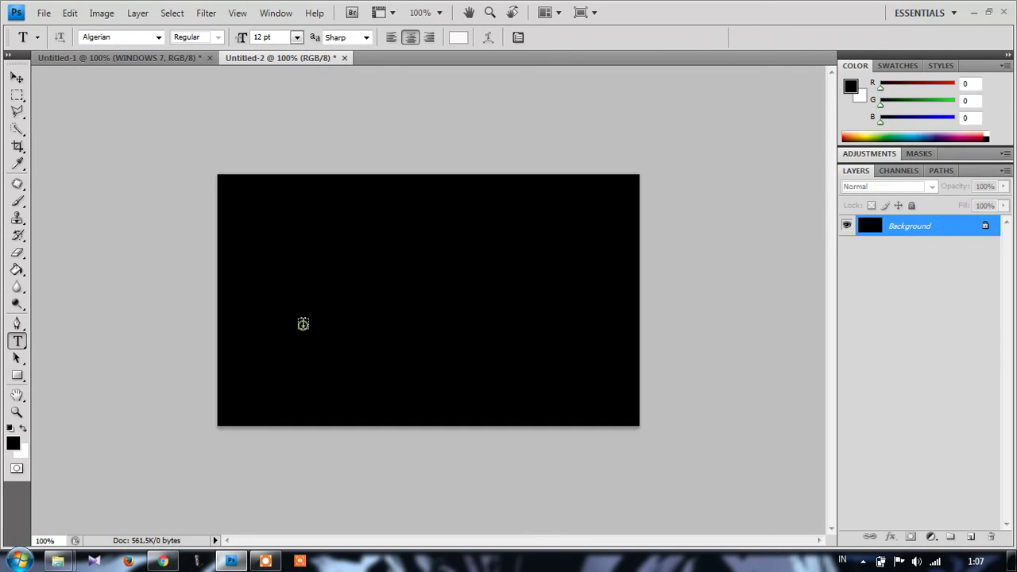
Type 'MEMMBUAT GAMBA' in Algerian across the middle of the black canvas and select it
{"action": "left_click", "coordinate": [308, 329]}
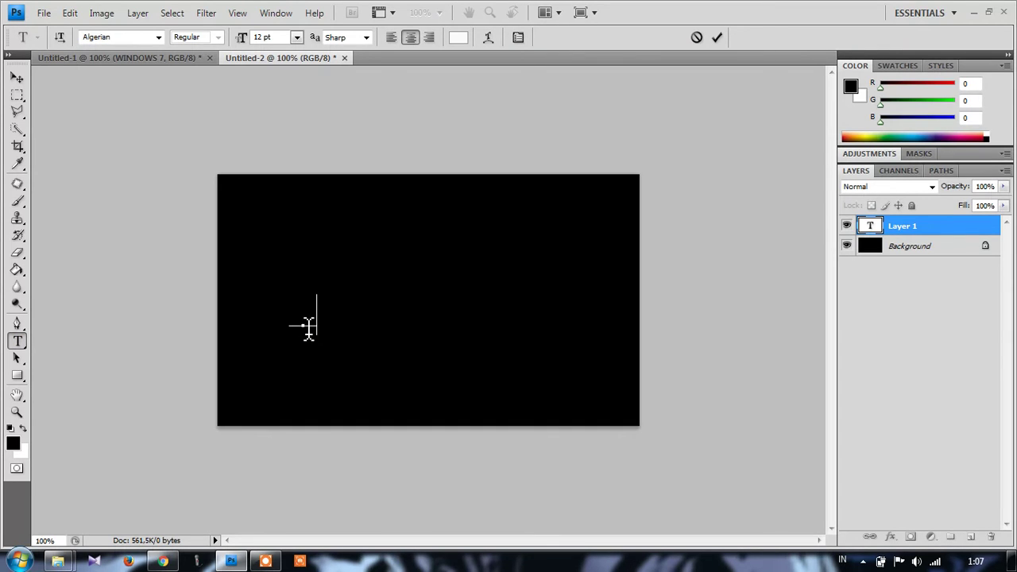
{"action": "type", "text": "MEM"}
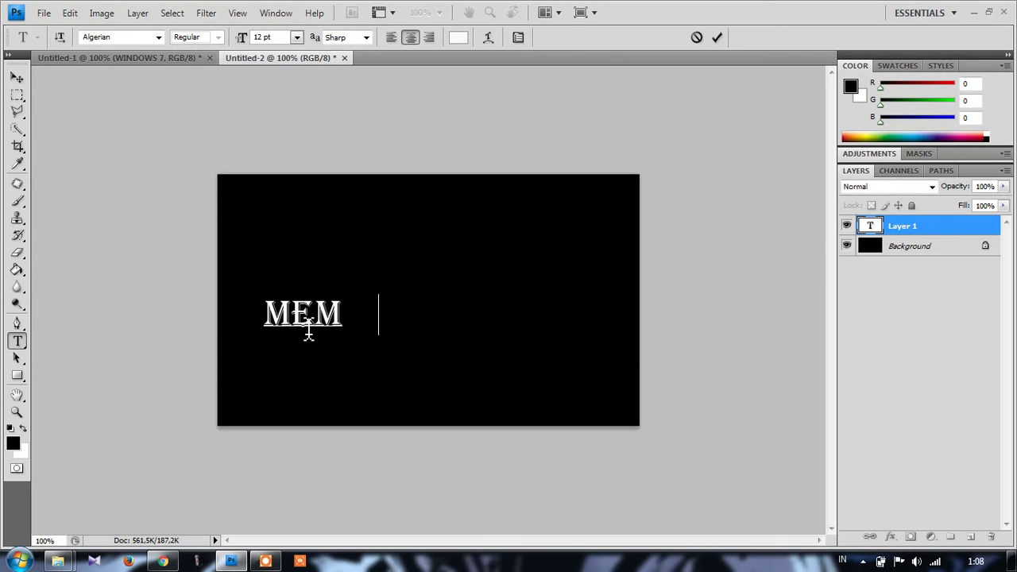
{"action": "type", "text": " MBUAT"}
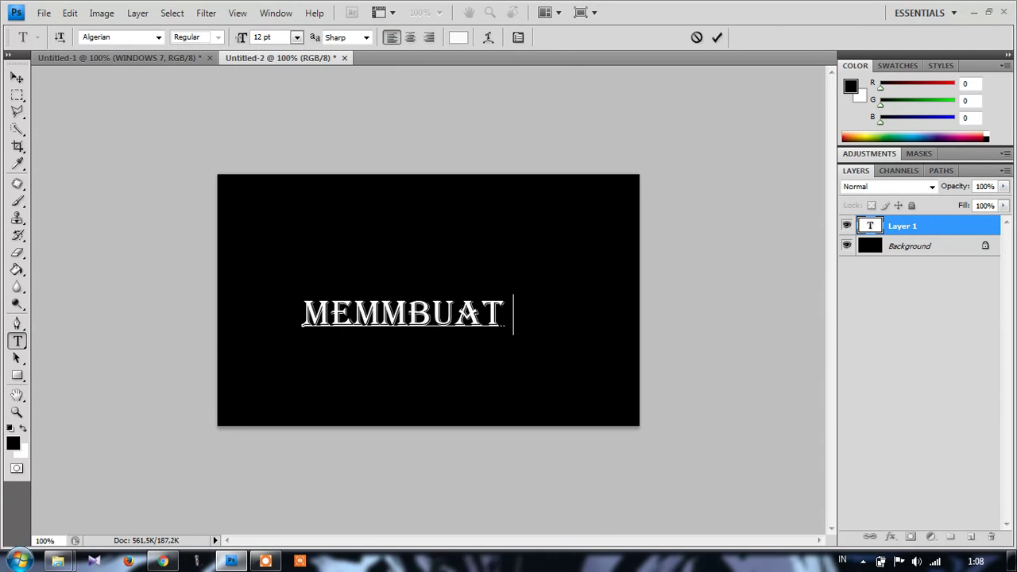
{"action": "type", "text": " GAMBA"}
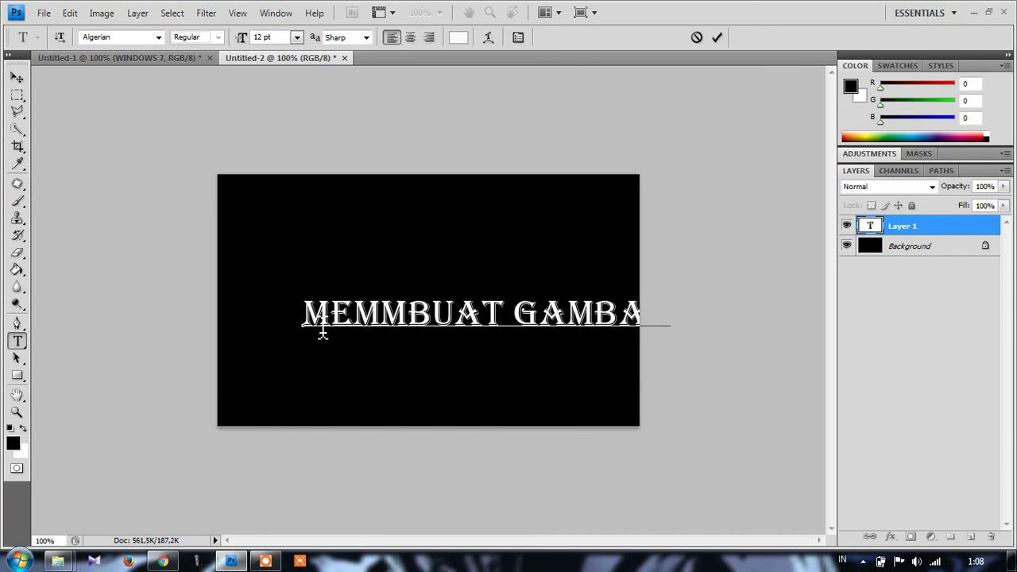
{"action": "key", "text": "ctrl+a"}
Change the selected text's font to Arial
{"action": "left_click", "coordinate": [149, 38]}
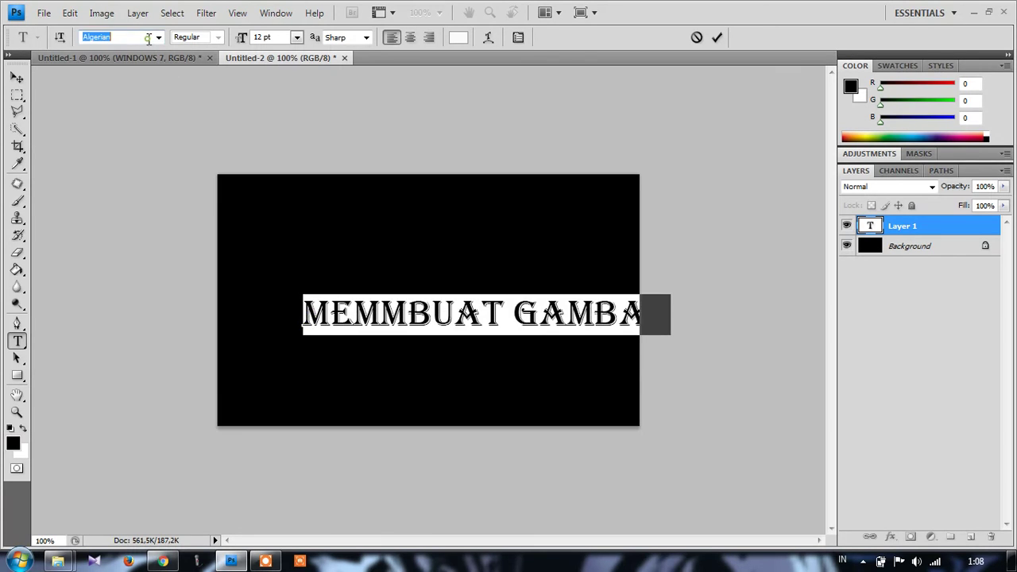
{"action": "type", "text": "A"}
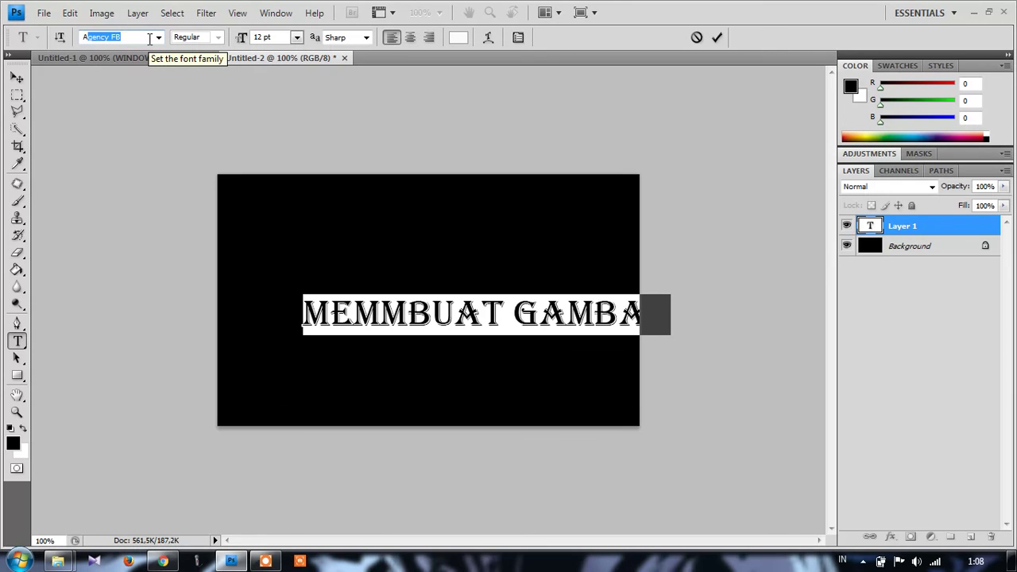
{"action": "type", "text": "rial"}
{"action": "key", "text": "Return"}
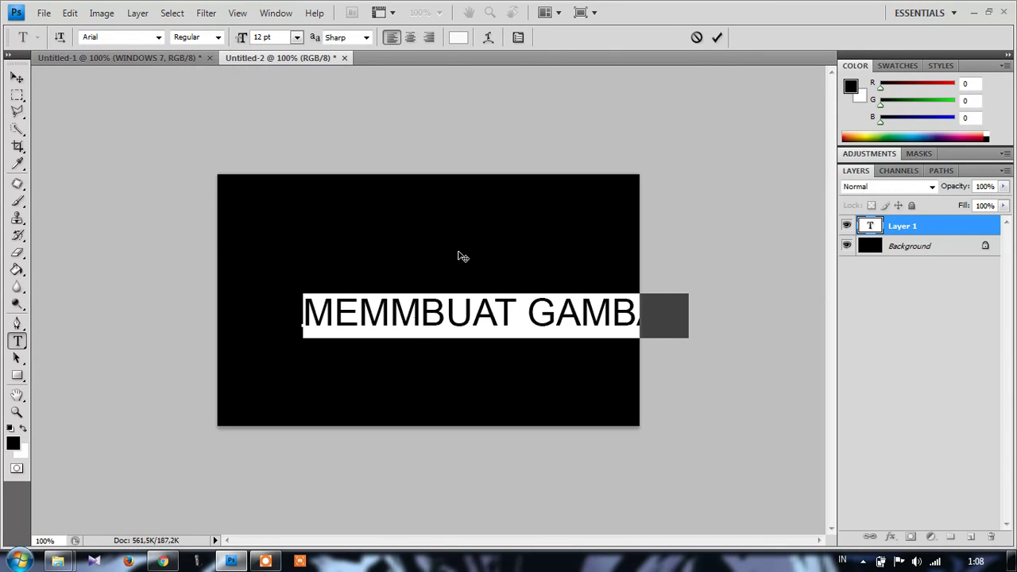
Delete the duplicated M so the caption reads MEMBUAT GAMBAR, then select all the text
{"action": "left_click", "coordinate": [397, 322]}
{"action": "key", "text": "BackSpace"}
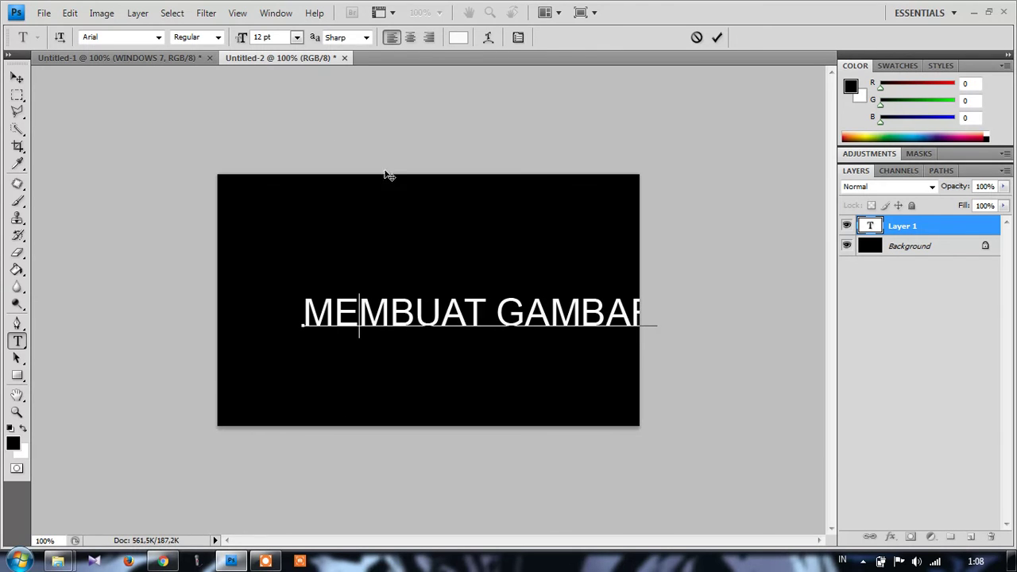
{"action": "key", "text": "Right"}
{"action": "key", "text": "Right"}
{"action": "key", "text": "Right"}
{"action": "key", "text": "Right"}
{"action": "key", "text": "Right"}
{"action": "key", "text": "Right"}
{"action": "key", "text": "Right"}
{"action": "key", "text": "Right"}
{"action": "key", "text": "Right"}
{"action": "key", "text": "Right"}
{"action": "key", "text": "Left"}
{"action": "key", "text": "Left"}
{"action": "key", "text": "Left"}
{"action": "key", "text": "Left"}
{"action": "key", "text": "ctrl+a"}
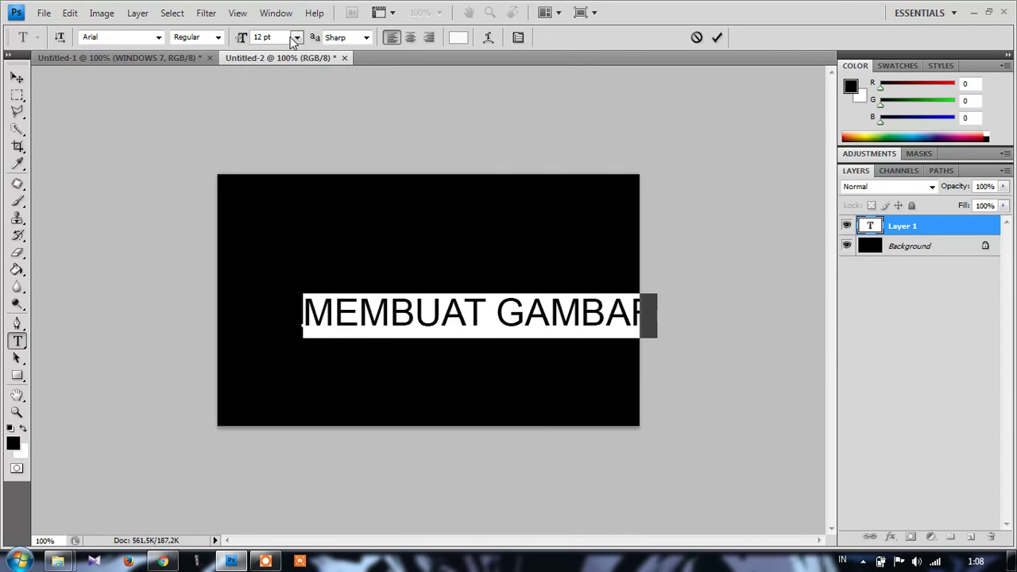
Set the text size to 10 pt and add NAIK TURUN as a second line
{"action": "left_click", "coordinate": [295, 38]}
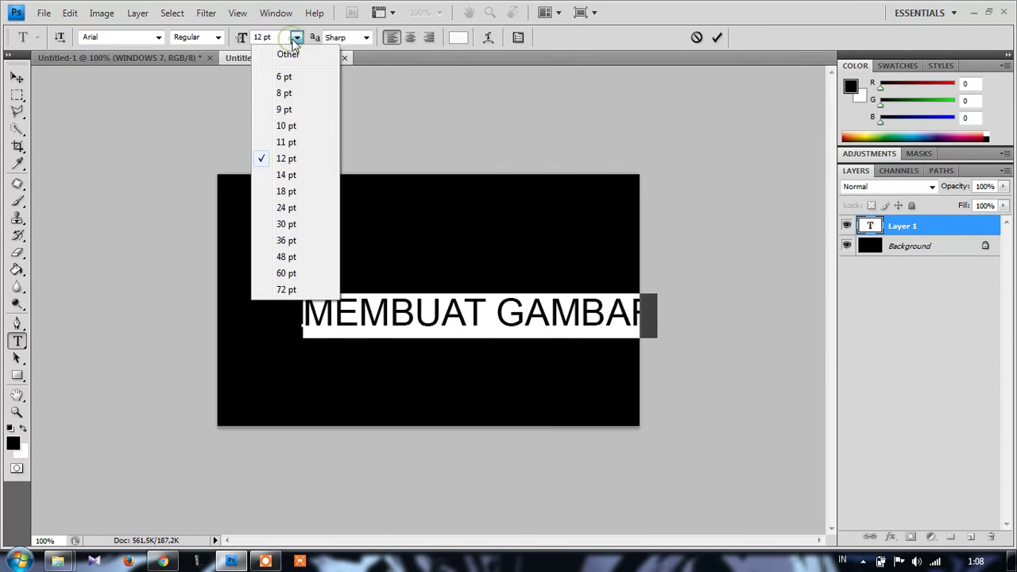
{"action": "left_click", "coordinate": [293, 124]}
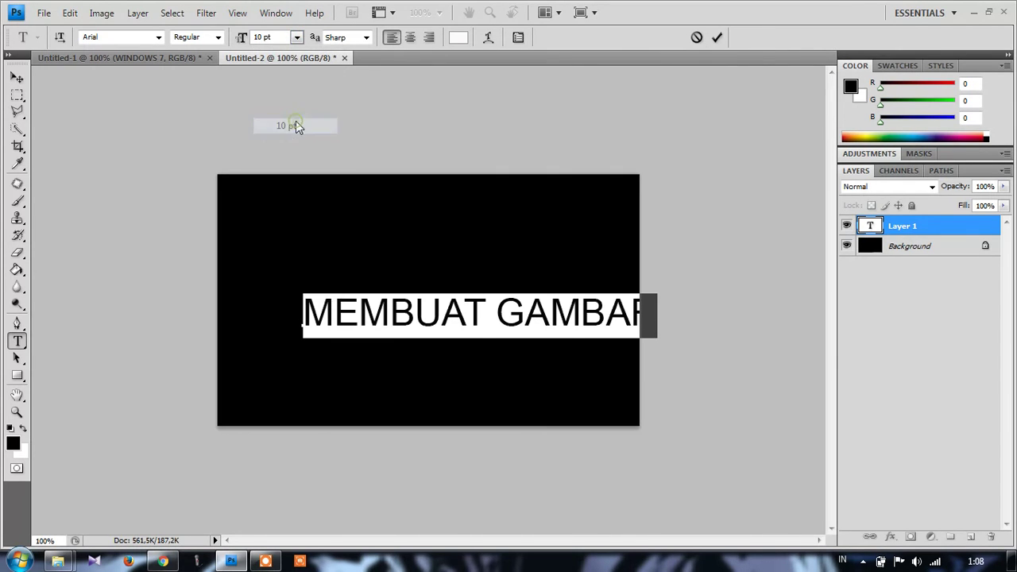
{"action": "left_click", "coordinate": [601, 318]}
{"action": "type", "text": "NAMA 3D"}
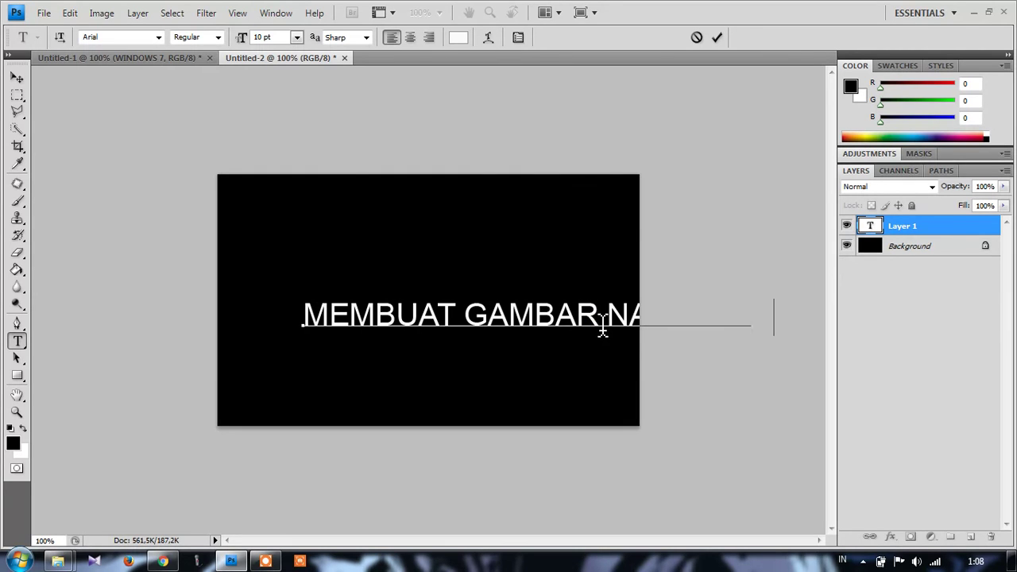
{"action": "type", "text": "D"}
Left-align both text lines, commit the text, and return to the WINDOWS 7 document
{"action": "left_click", "coordinate": [608, 314]}
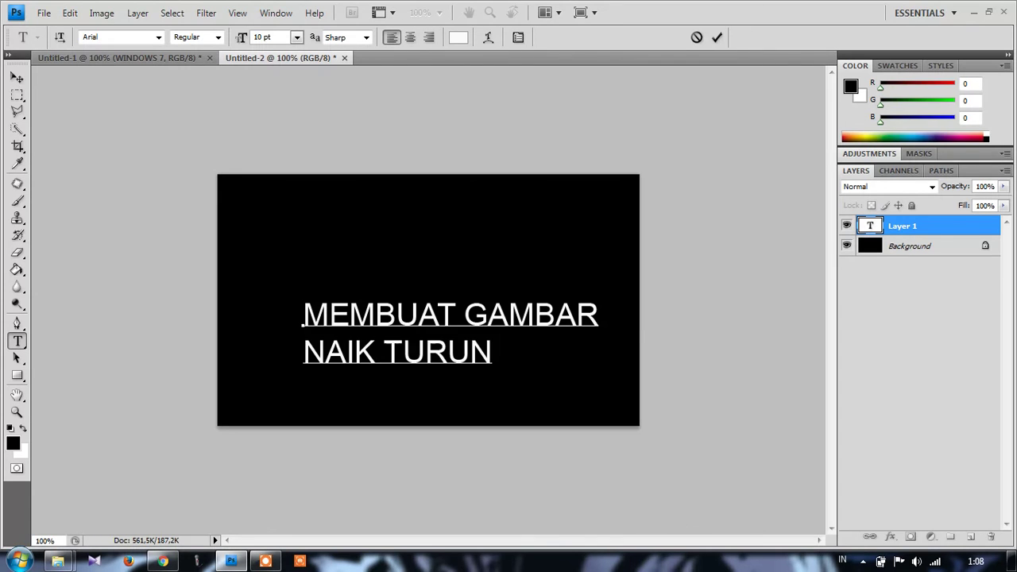
{"action": "left_click_drag", "start_coordinate": [533, 352], "coordinate": [304, 313]}
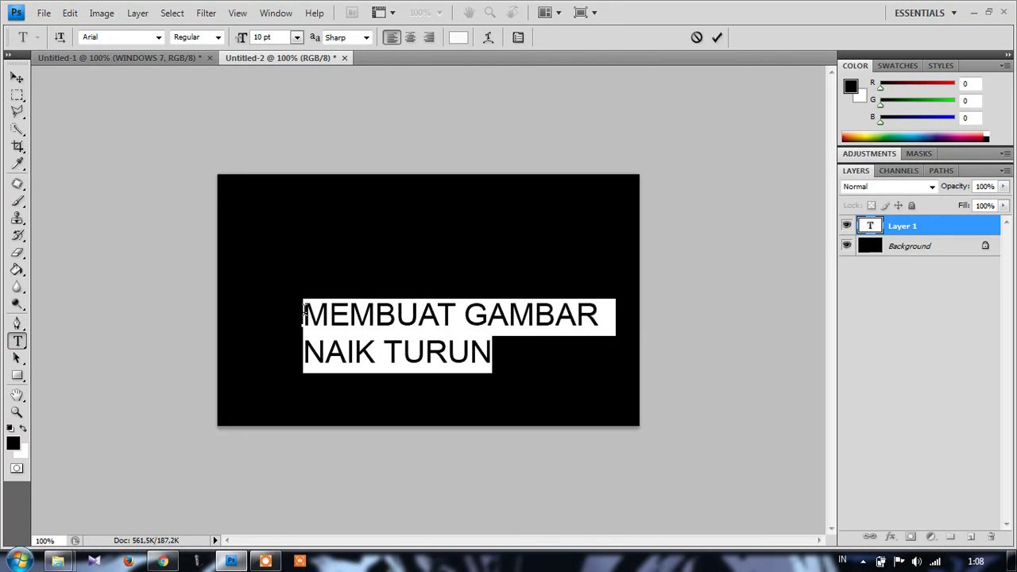
{"action": "left_click", "coordinate": [410, 37]}
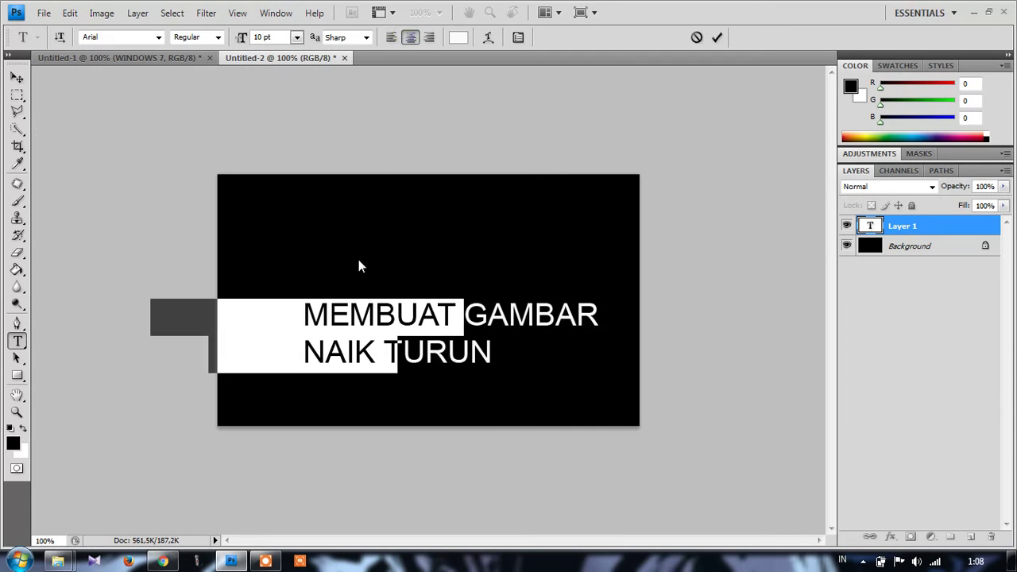
{"action": "left_click", "coordinate": [391, 37]}
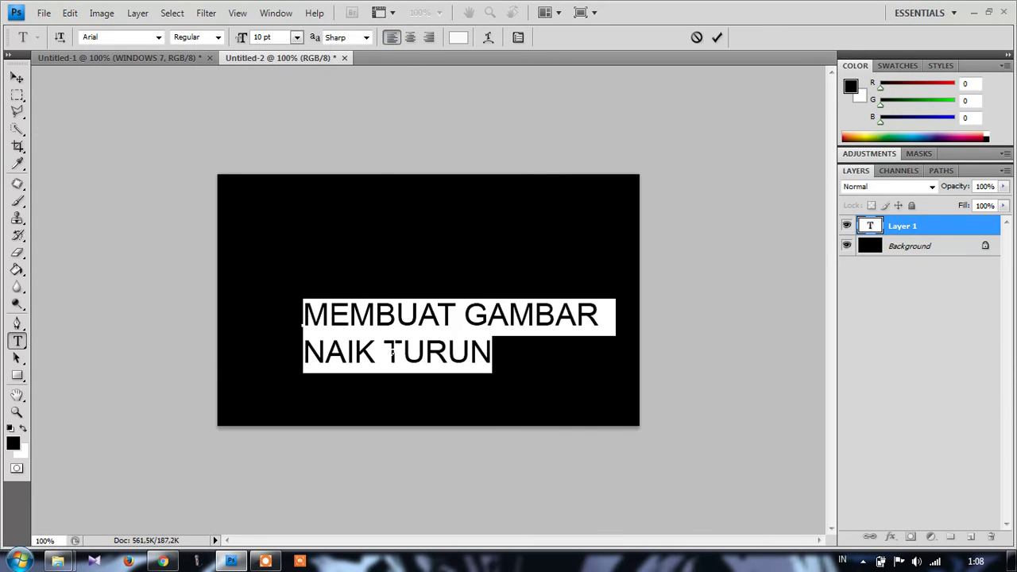
{"action": "left_click", "coordinate": [487, 364]}
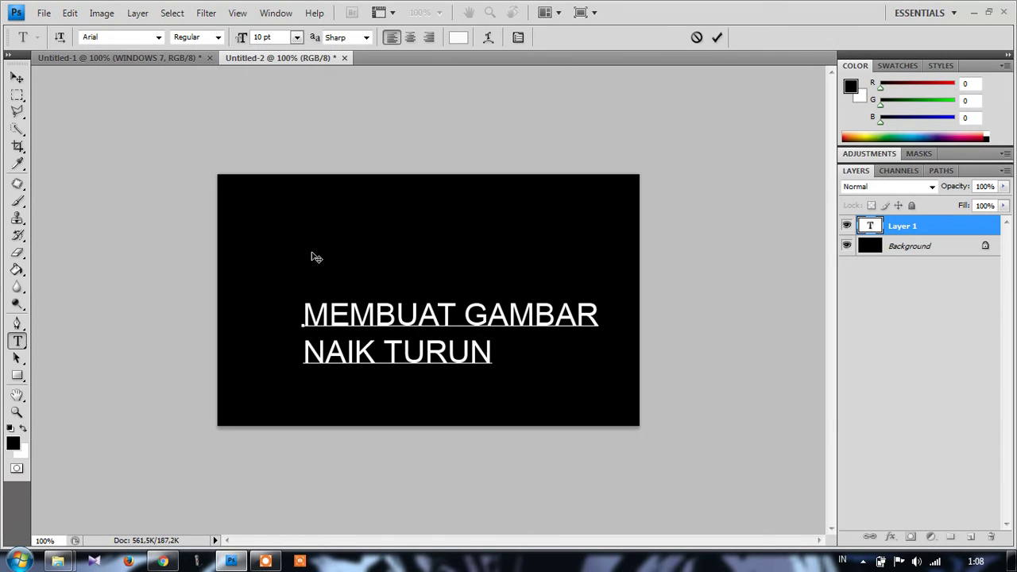
{"action": "left_click", "coordinate": [98, 58]}
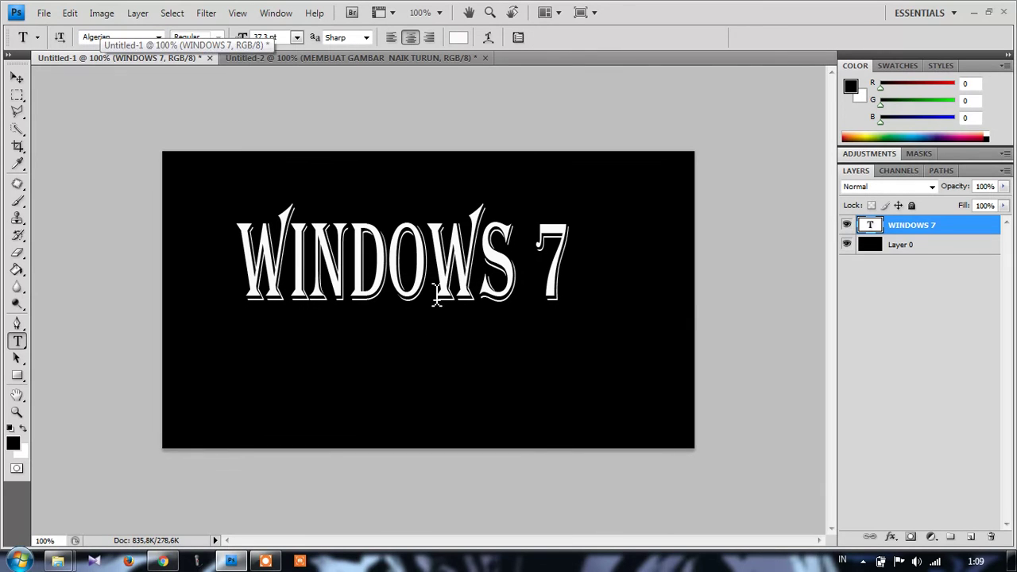